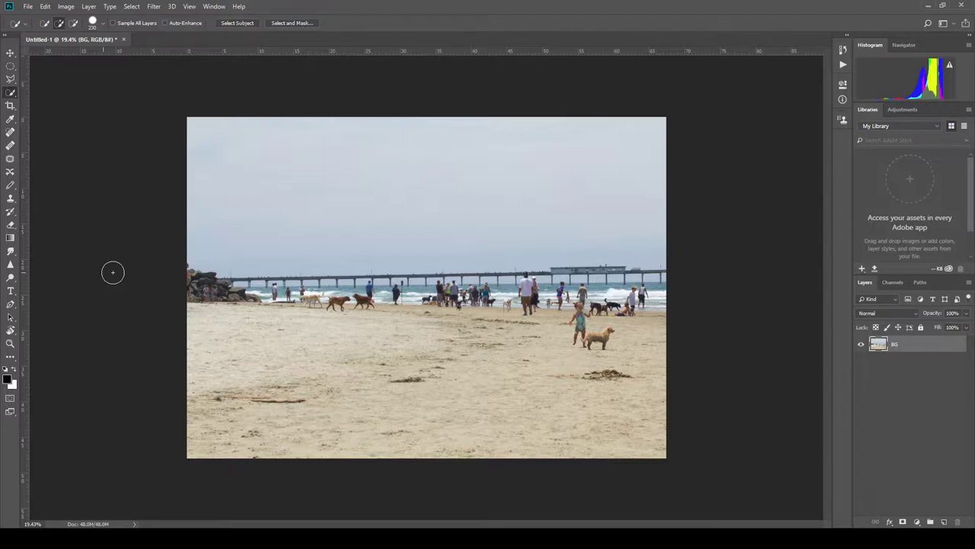
Step: Paste the copied photo of the running dog onto the beach image as a new layer
key(ctrl+v)
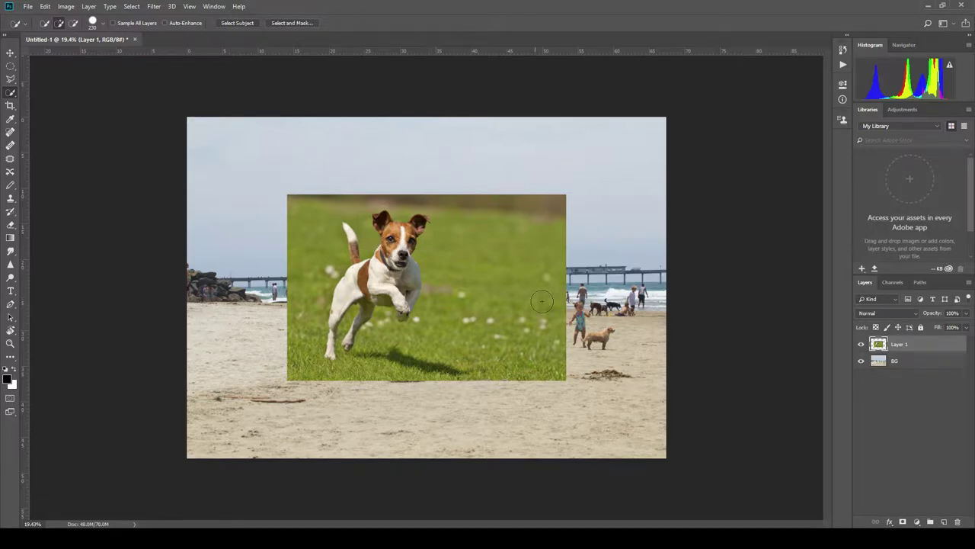
Step: Select the dog's head, body and legs on the pasted layer with the Quick Selection tool
scroll(368, 249, up, 5)
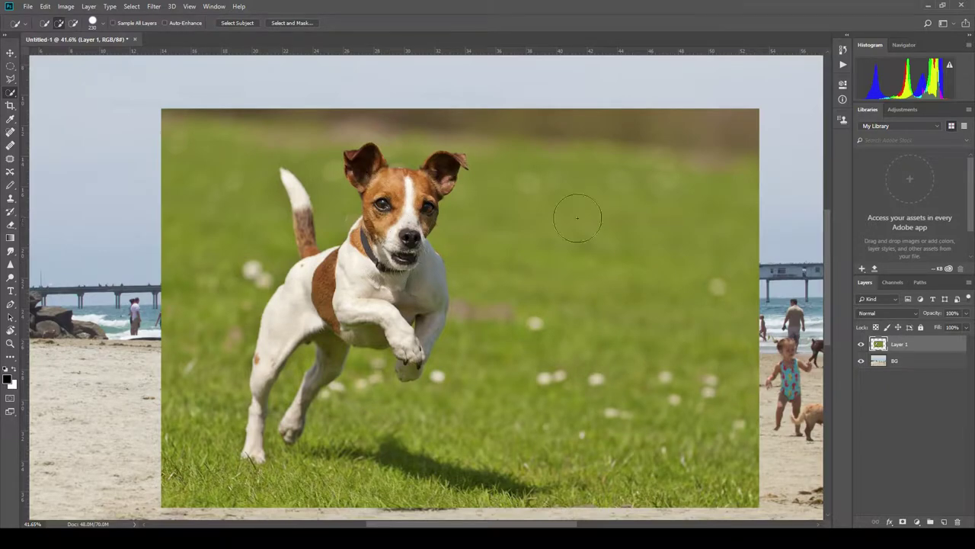
right_click(11, 93)
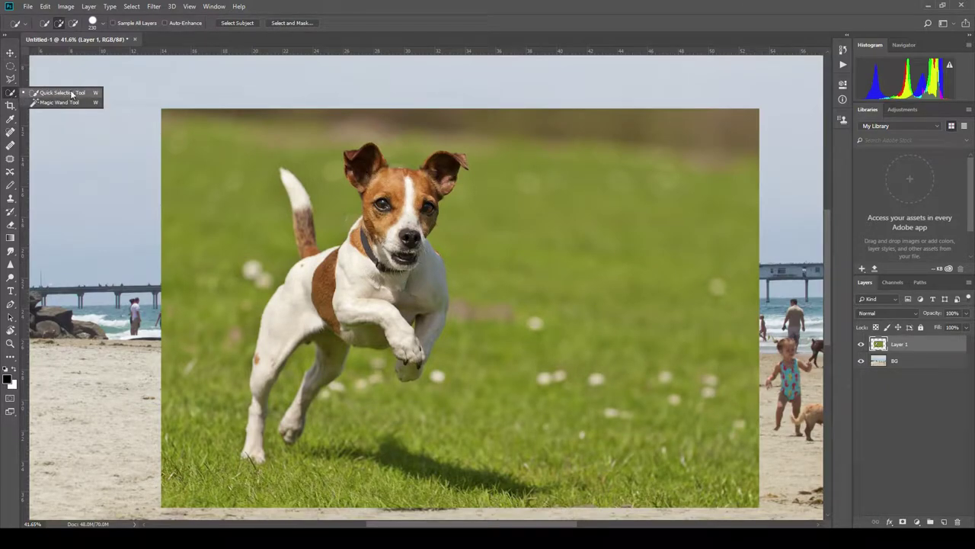
click(59, 94)
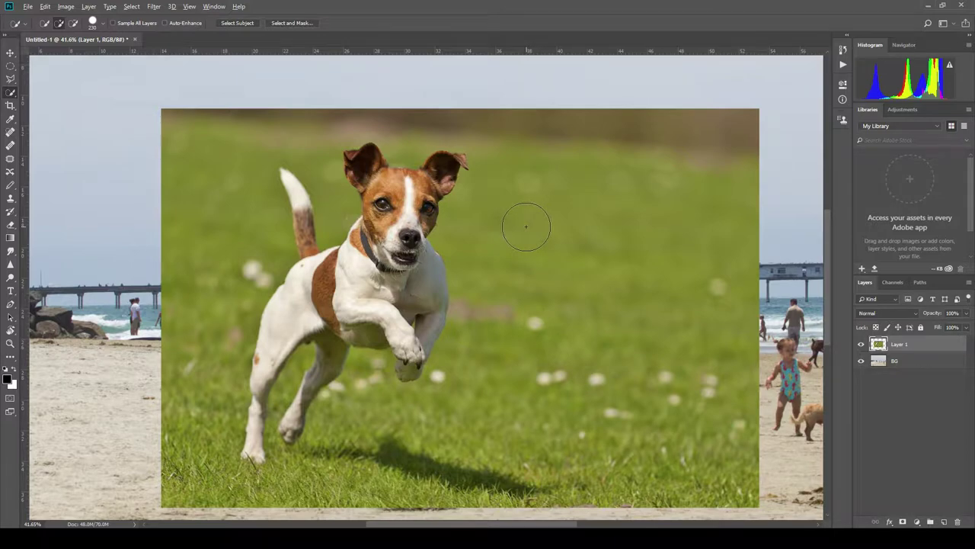
mouse_move(526, 227)
mouse_down()
mouse_move(570, 232)
mouse_move(509, 230)
mouse_up()
mouse_move(362, 180)
mouse_down()
mouse_move(352, 155)
mouse_move(388, 185)
mouse_move(408, 186)
mouse_move(459, 160)
mouse_move(416, 223)
mouse_move(412, 258)
mouse_move(418, 252)
mouse_move(432, 300)
mouse_move(419, 344)
mouse_move(408, 365)
mouse_move(375, 314)
mouse_move(347, 329)
mouse_move(297, 398)
mouse_move(298, 431)
mouse_move(250, 450)
mouse_move(250, 419)
mouse_up()
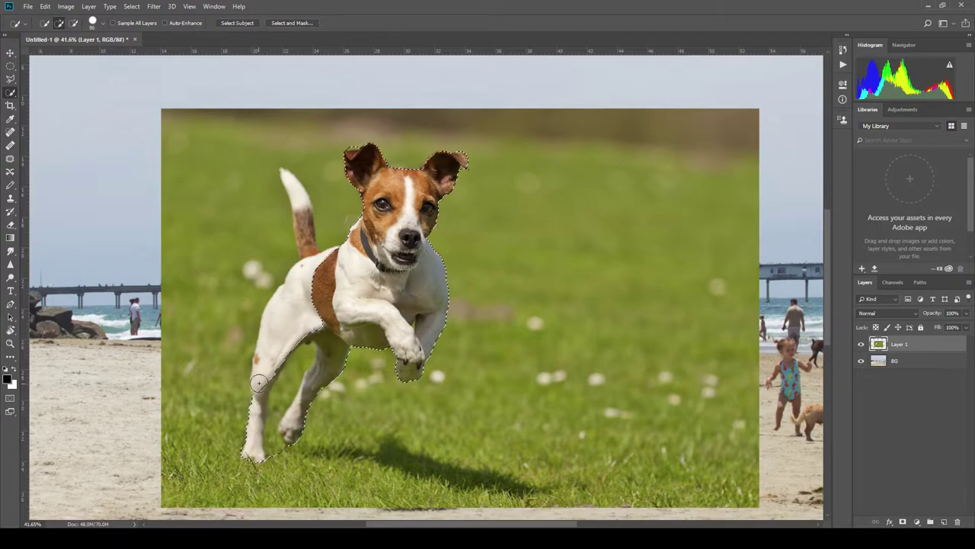
drag(259, 383, 270, 356)
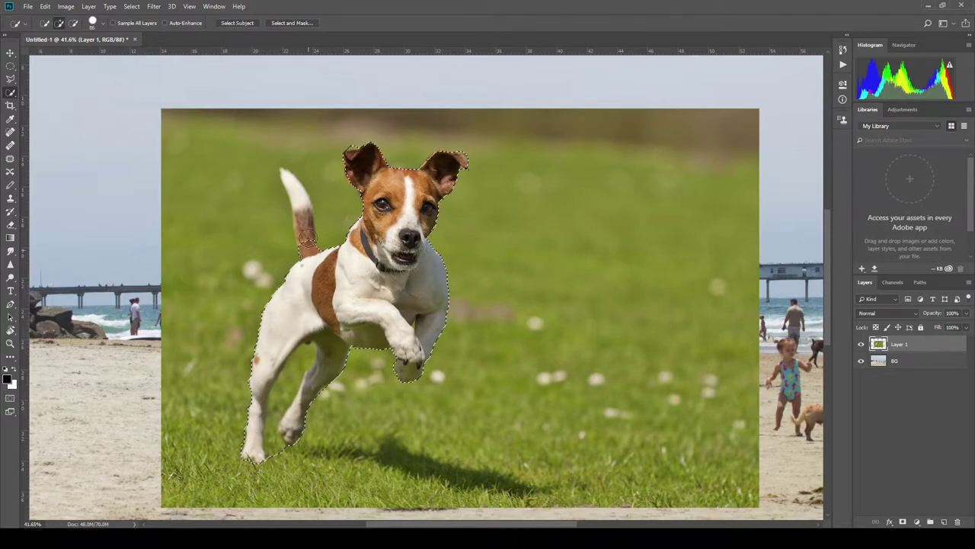
Step: Extend the selection over the dog's whole tail, reducing the brush size for the white tip
mouse_move(307, 251)
mouse_down()
mouse_move(291, 204)
mouse_move(311, 208)
mouse_move(311, 216)
mouse_up()
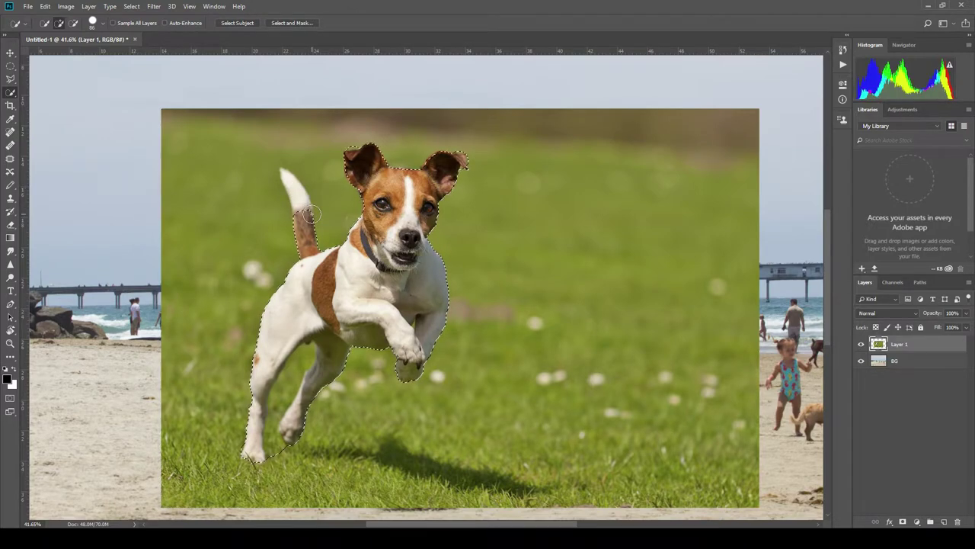
alt+right_click(312, 214)
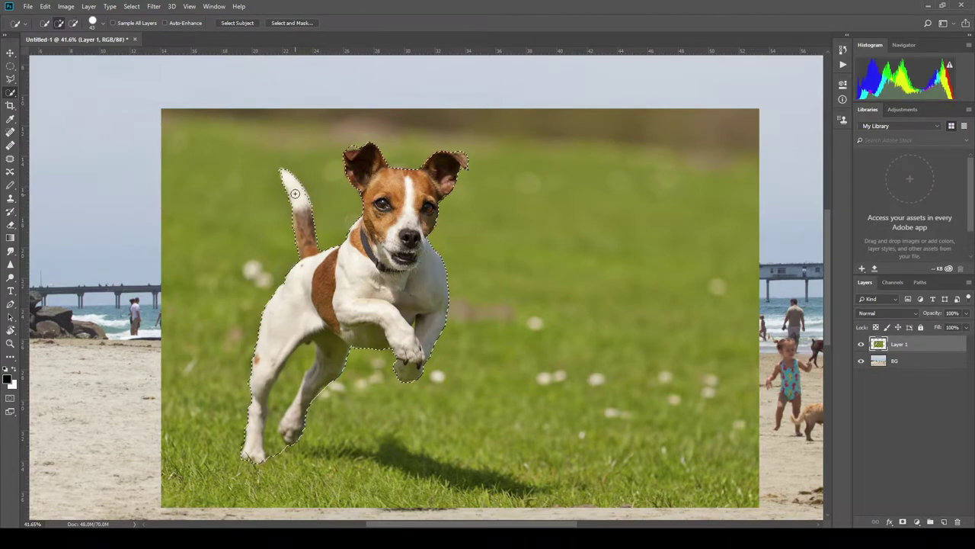
click(295, 194)
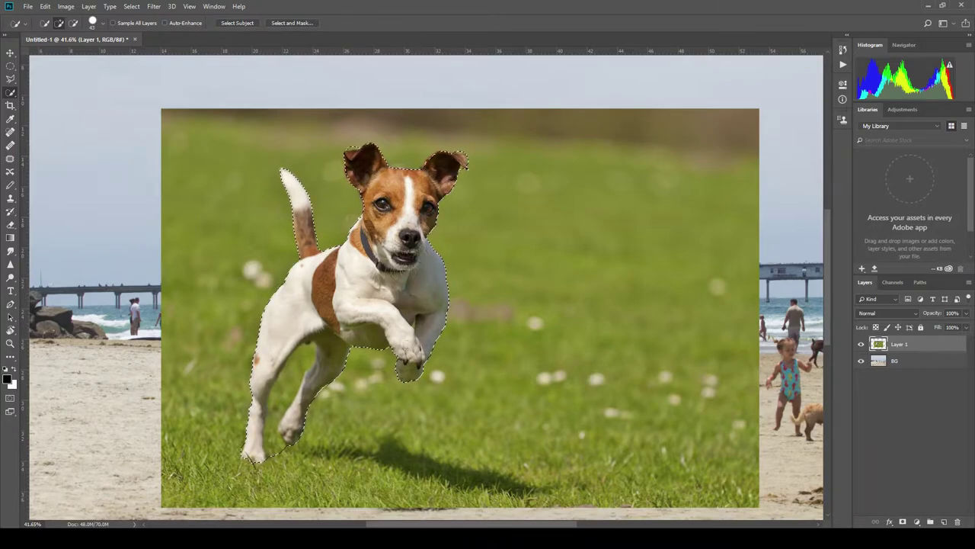
Step: Subtract the grass between the dog's hind legs from the selection using a smaller brush
scroll(241, 436, up, 1)
scroll(240, 436, up, 3)
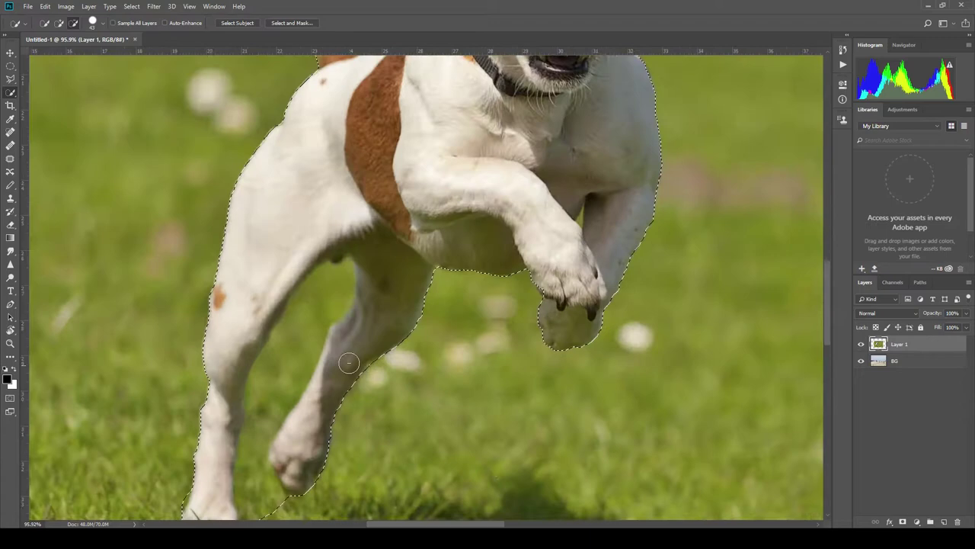
drag(353, 348, 454, 258)
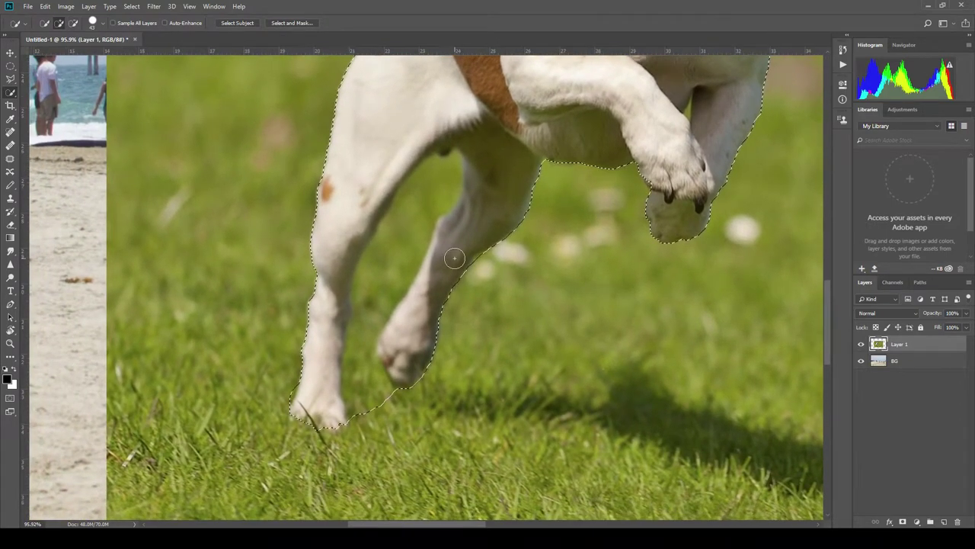
drag(440, 198, 432, 198)
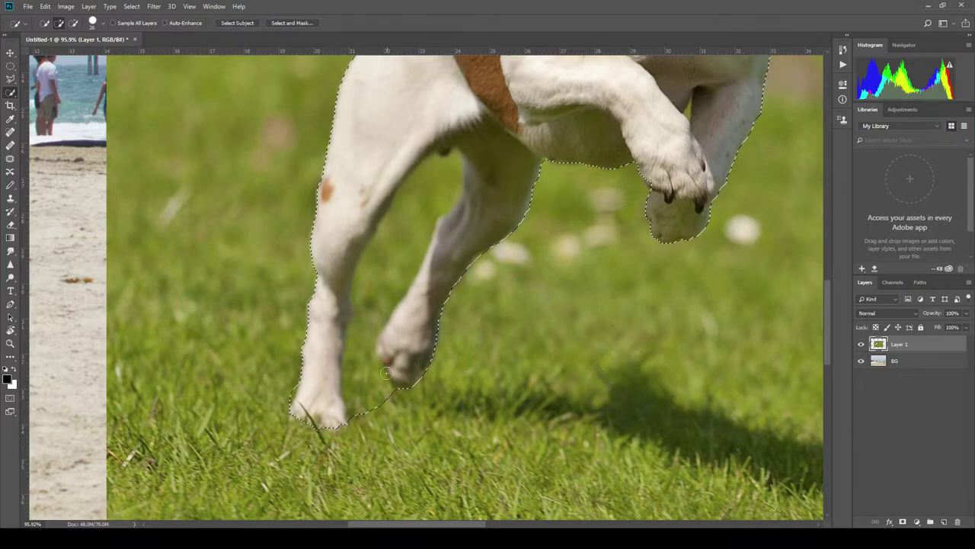
key(alt)
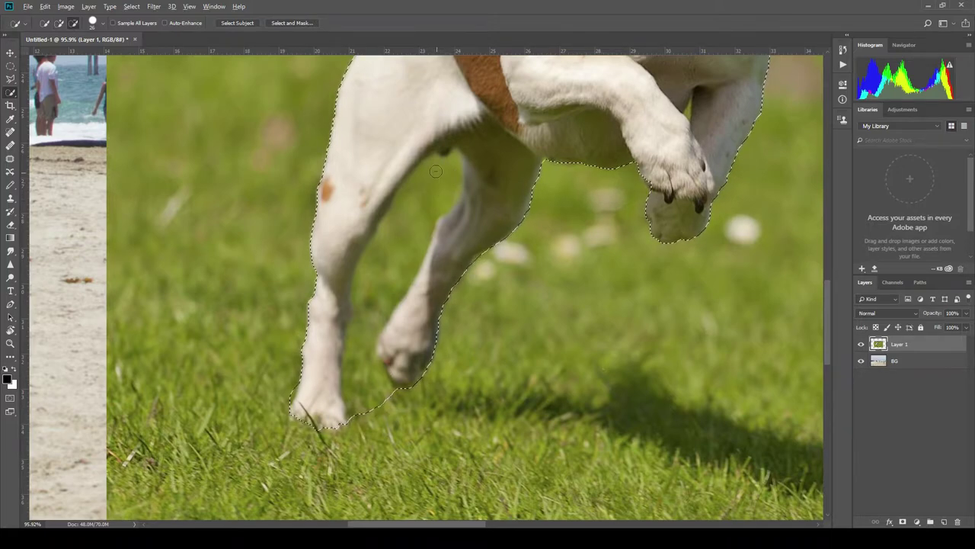
mouse_move(433, 158)
mouse_down()
mouse_move(435, 194)
mouse_move(411, 217)
mouse_move(383, 302)
mouse_move(397, 258)
mouse_move(411, 248)
mouse_move(404, 278)
mouse_move(366, 341)
mouse_move(372, 402)
mouse_move(368, 382)
mouse_move(392, 397)
mouse_move(360, 414)
mouse_up()
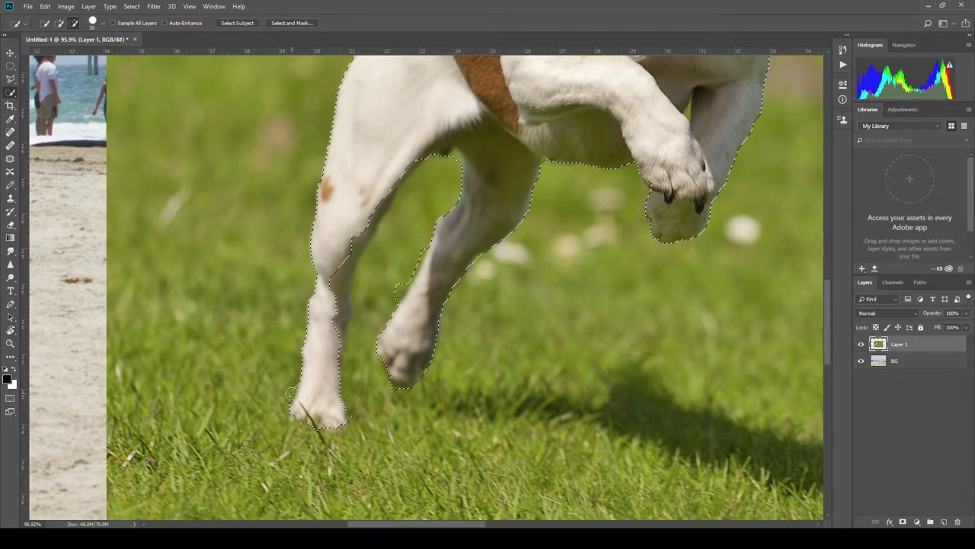
Step: Add the missing inner edge of the dog's nearer hind leg back into the selection
scroll(371, 266, up, 3)
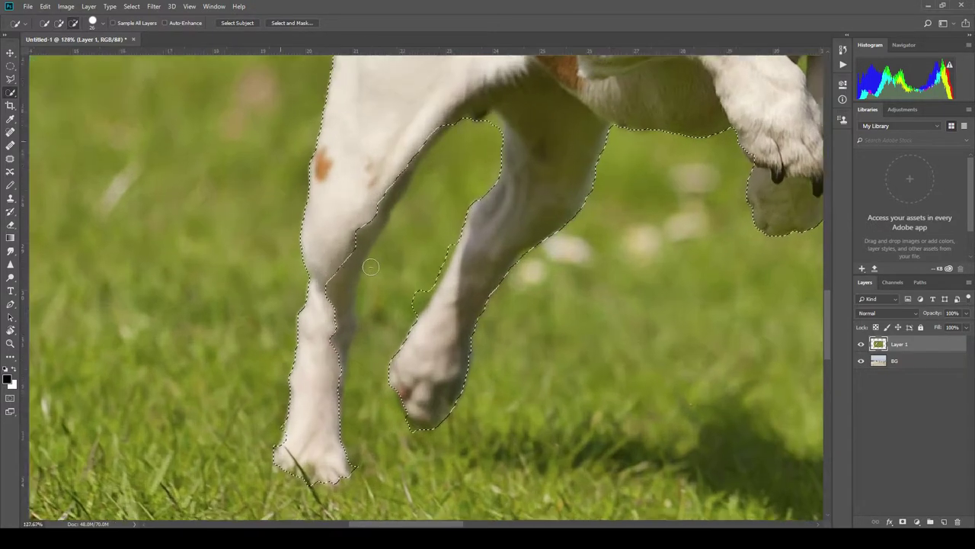
scroll(371, 266, up, 1)
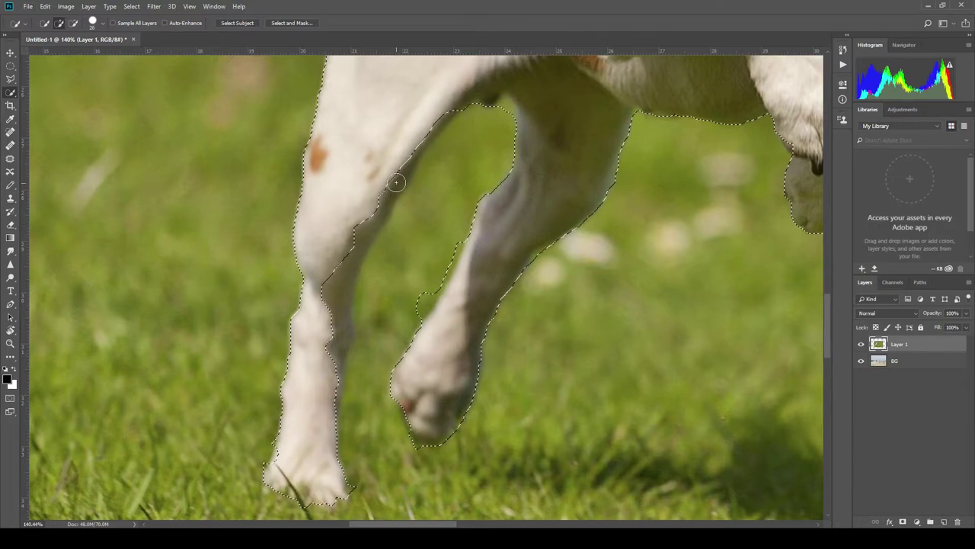
drag(397, 183, 341, 288)
drag(334, 362, 335, 372)
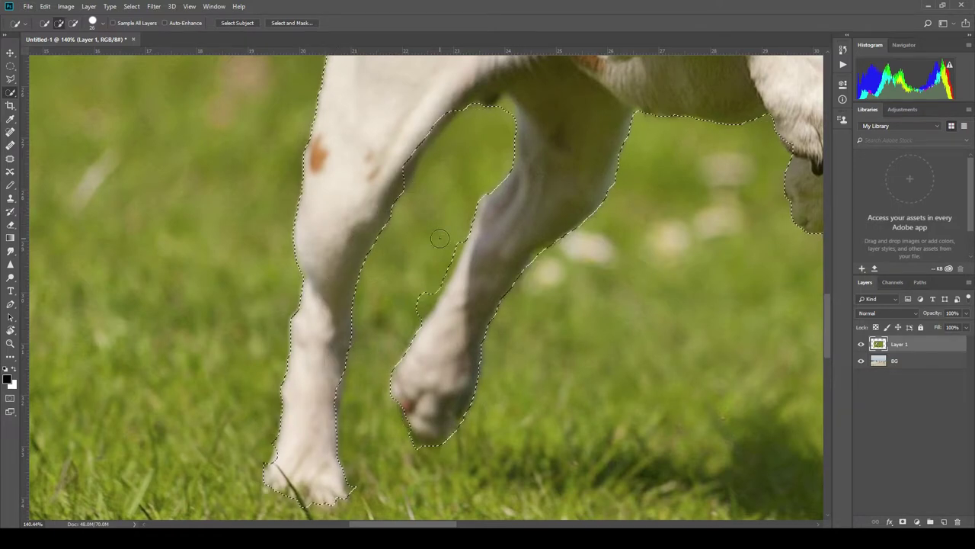
Step: Subtract the leftover grass beside the other hind leg, then refine the selection edge at the groin and grounded paw with a finer brush
alt+click(423, 297)
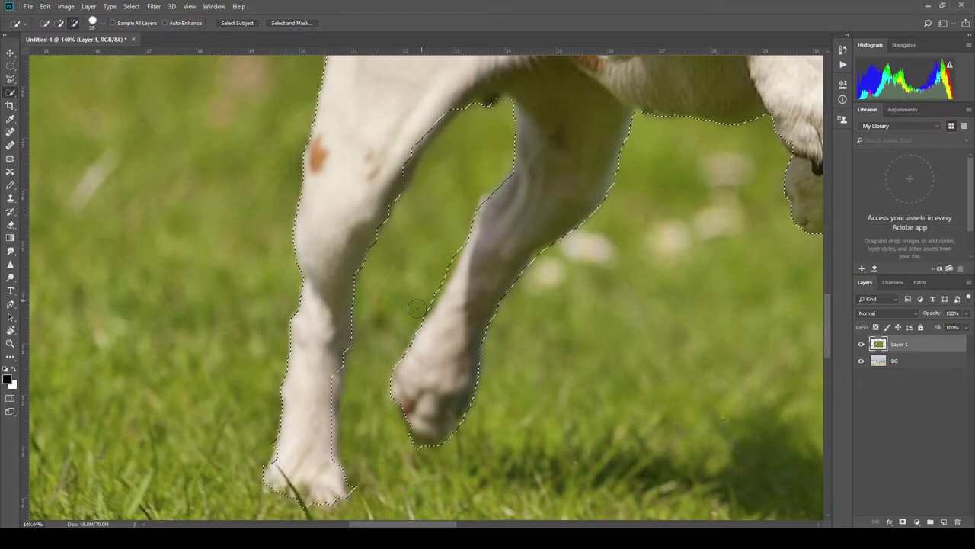
alt+drag(463, 275, 458, 268)
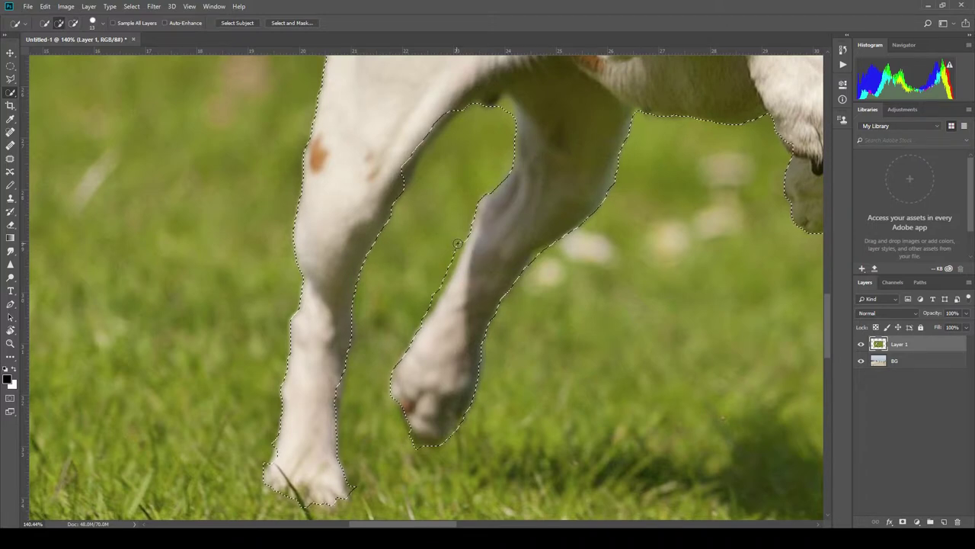
key(alt)
alt+drag(426, 314, 428, 312)
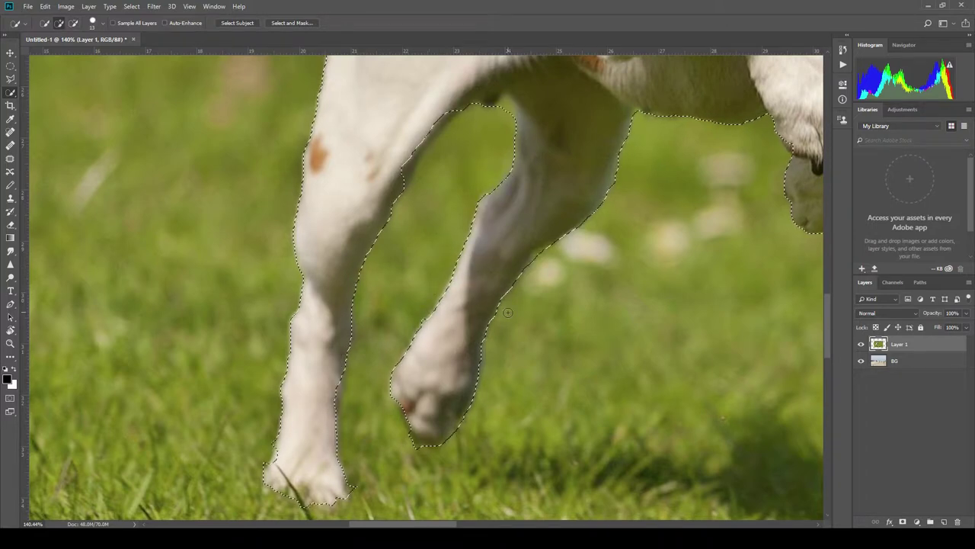
key(alt)
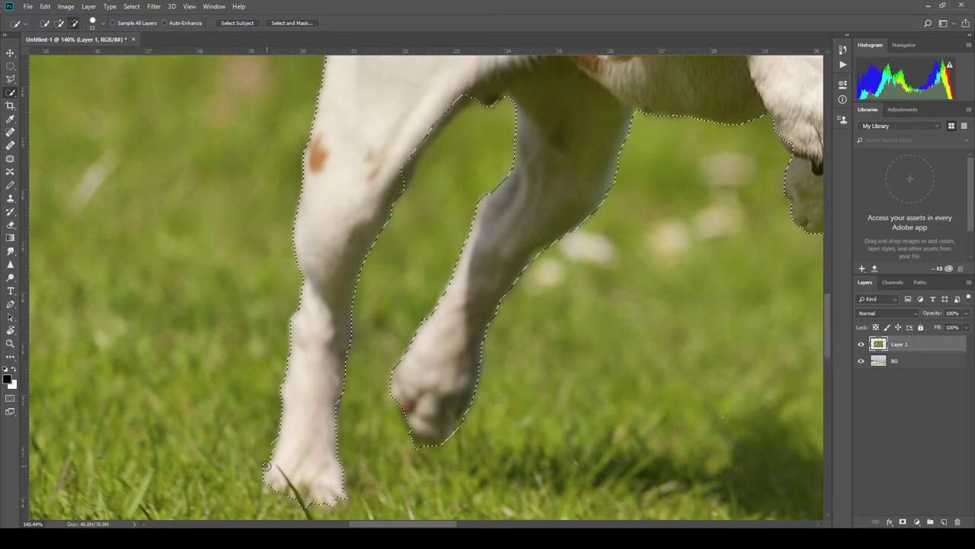
drag(340, 421, 341, 418)
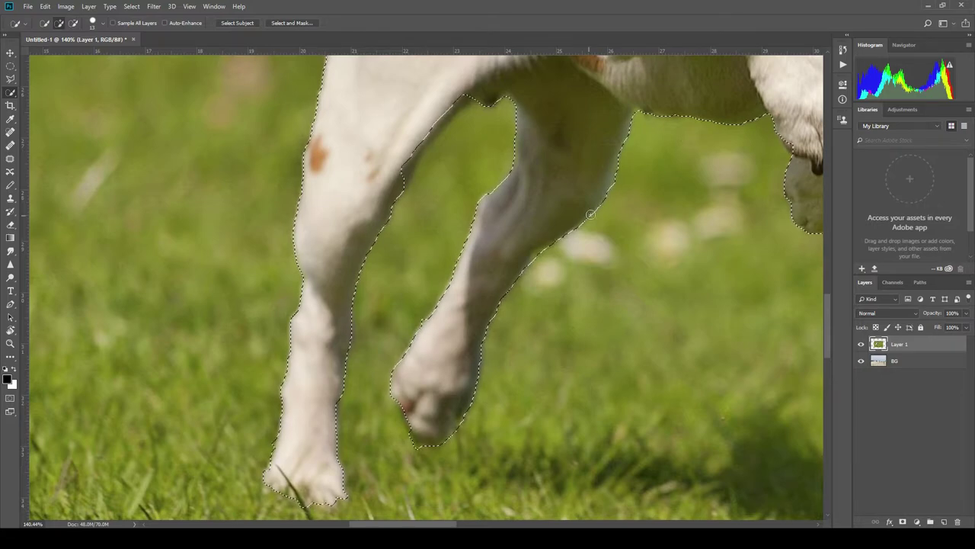
Step: Subtract the small green gap between the dog's front legs from the selection with a very small brush
mouse_move(602, 191)
mouse_down()
mouse_move(335, 250)
mouse_move(187, 407)
mouse_up()
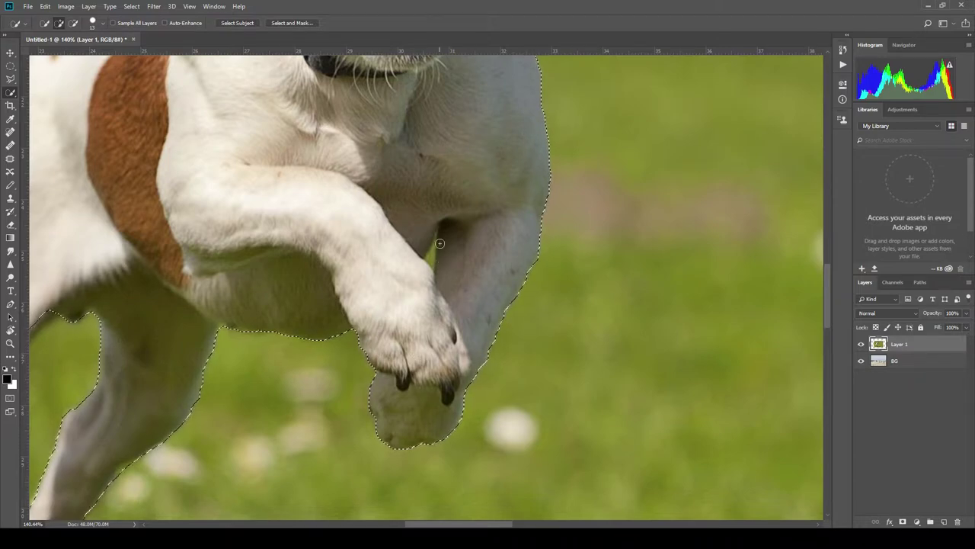
scroll(445, 244, up, 5)
scroll(447, 242, up, 5)
drag(425, 284, 415, 288)
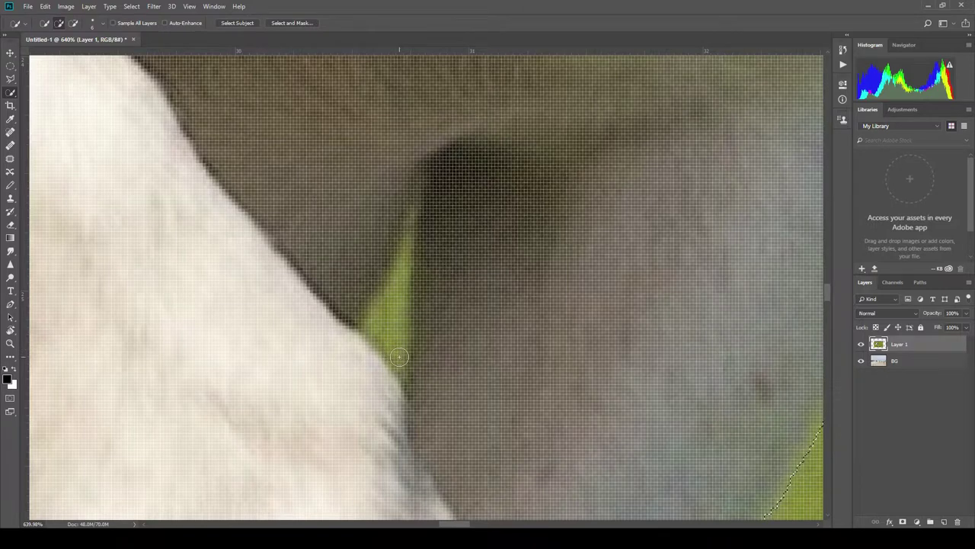
mouse_move(375, 322)
mouse_down()
mouse_move(394, 308)
mouse_move(406, 258)
mouse_up()
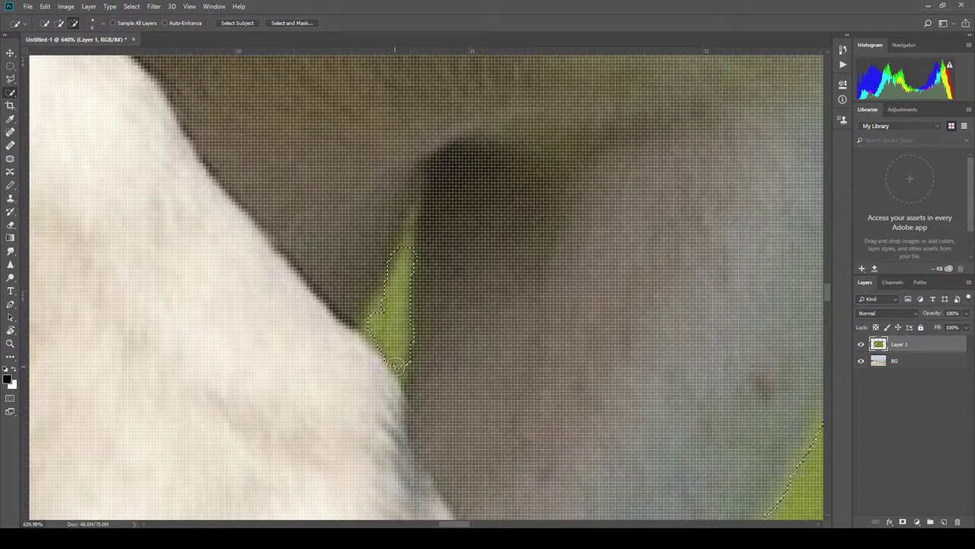
mouse_move(396, 366)
mouse_down()
mouse_move(373, 333)
mouse_move(376, 315)
mouse_move(379, 308)
mouse_move(410, 303)
mouse_up()
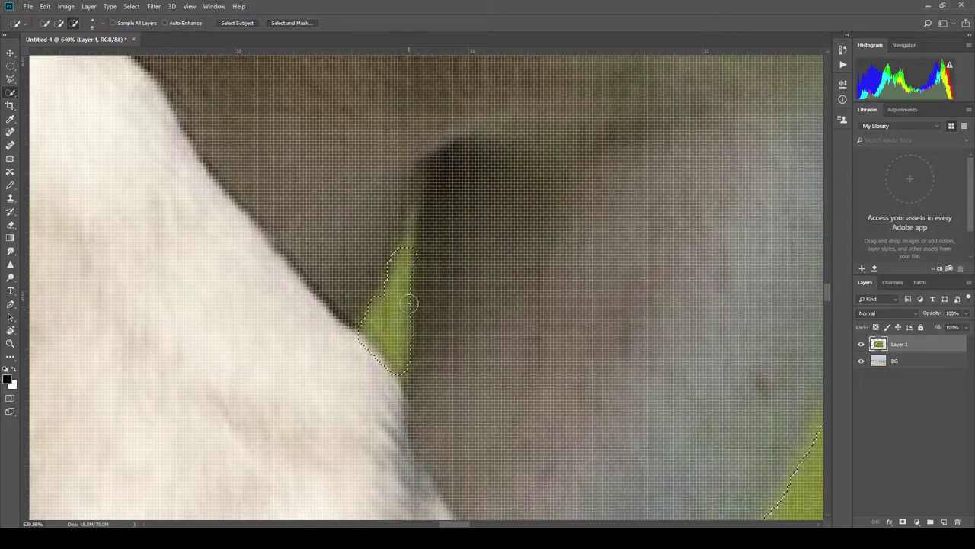
drag(408, 246, 386, 300)
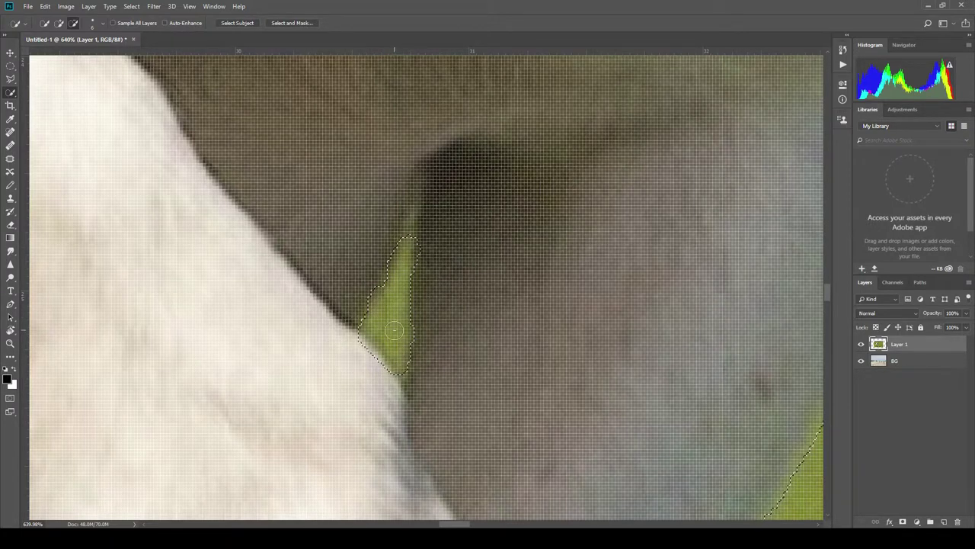
Step: Subtract the background around the folded tip of the dog's right-hand ear so the selection follows its edge
scroll(541, 285, down, 3)
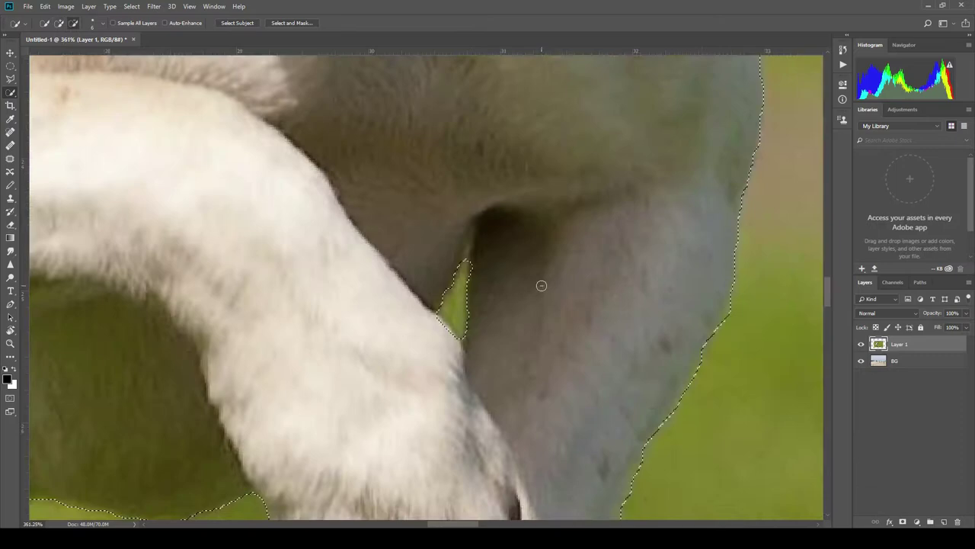
scroll(541, 285, down, 5)
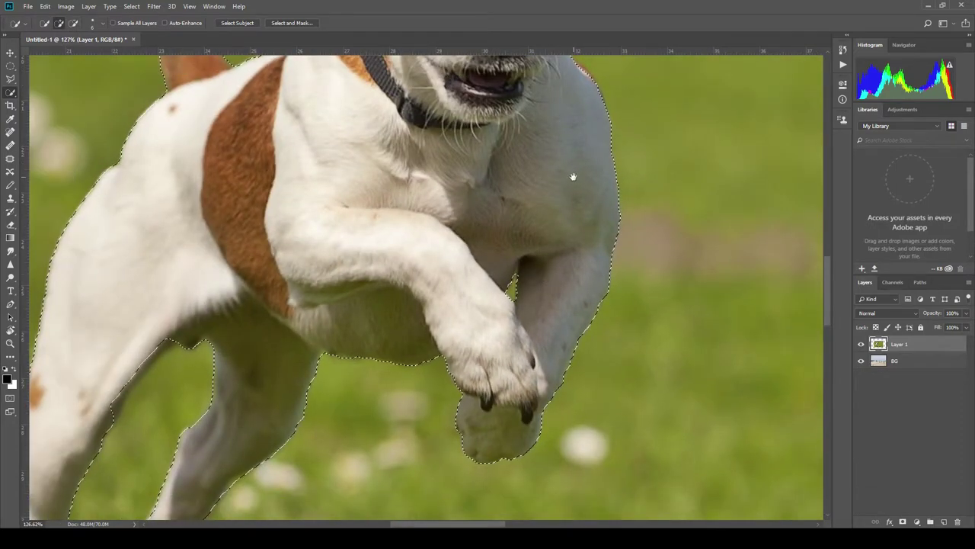
drag(573, 177, 487, 452)
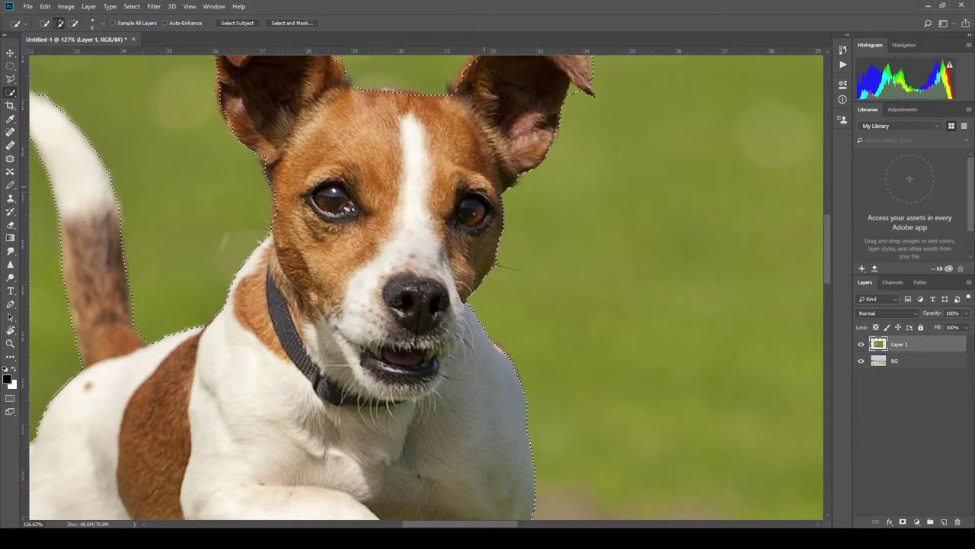
drag(485, 254, 445, 403)
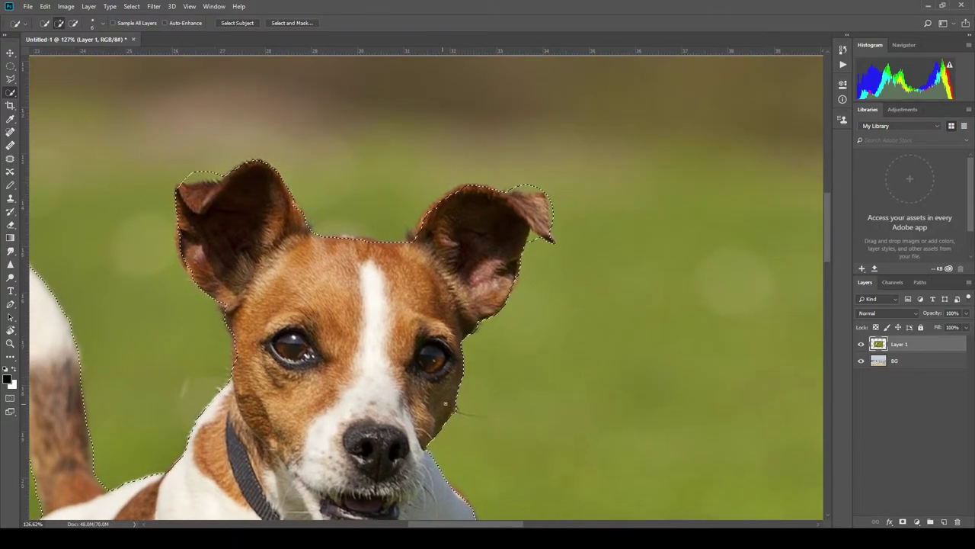
scroll(525, 221, up, 4)
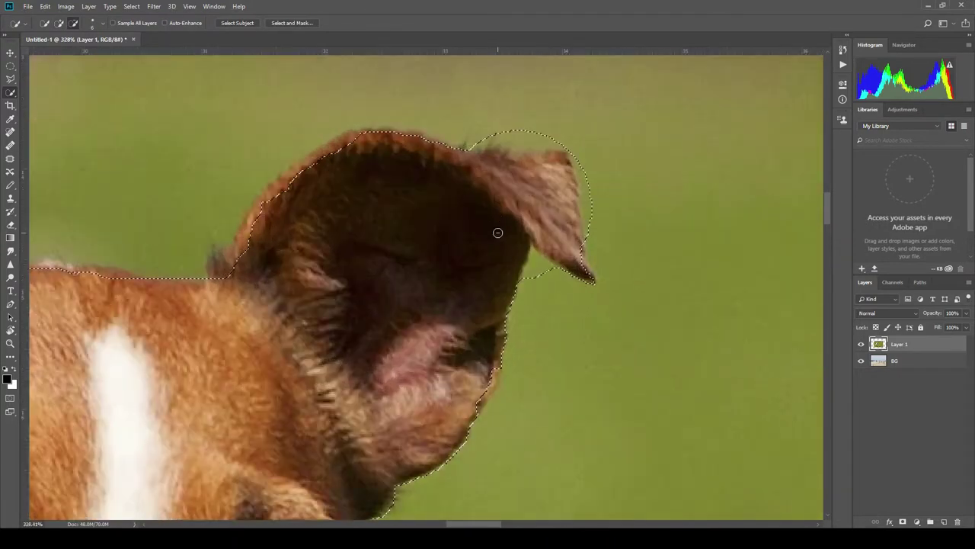
mouse_move(532, 272)
mouse_down()
mouse_move(537, 260)
mouse_move(547, 270)
mouse_up()
alt+click(539, 138)
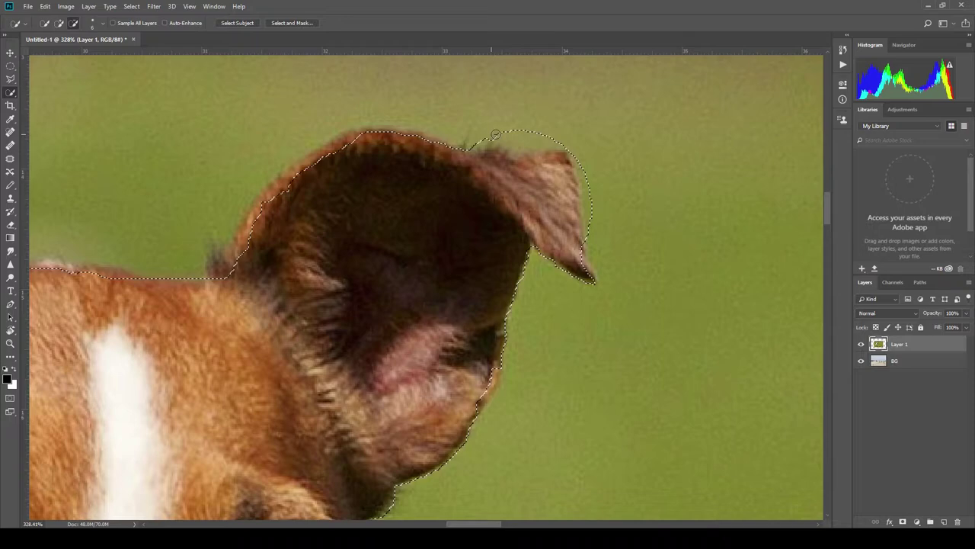
drag(581, 180, 589, 252)
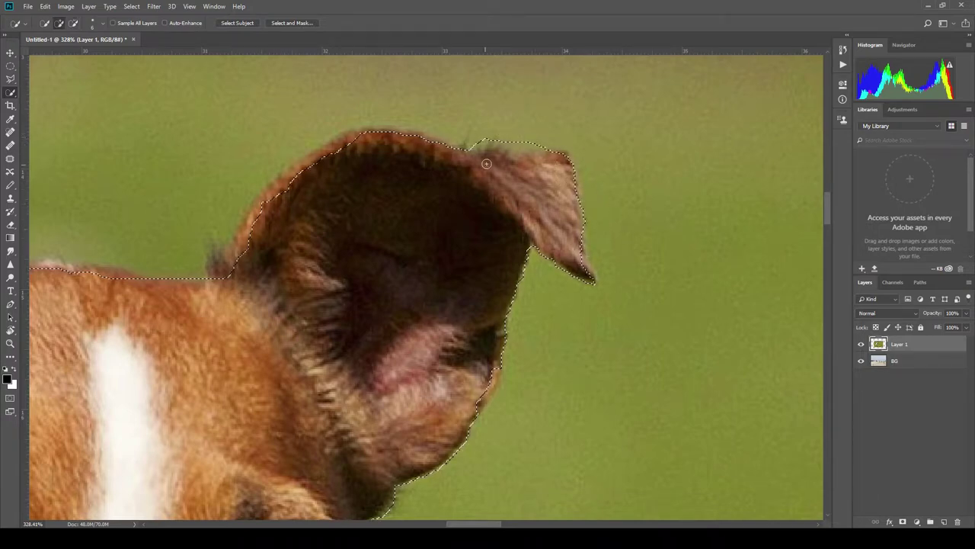
mouse_move(486, 138)
mouse_down()
mouse_move(577, 154)
mouse_move(548, 160)
mouse_up()
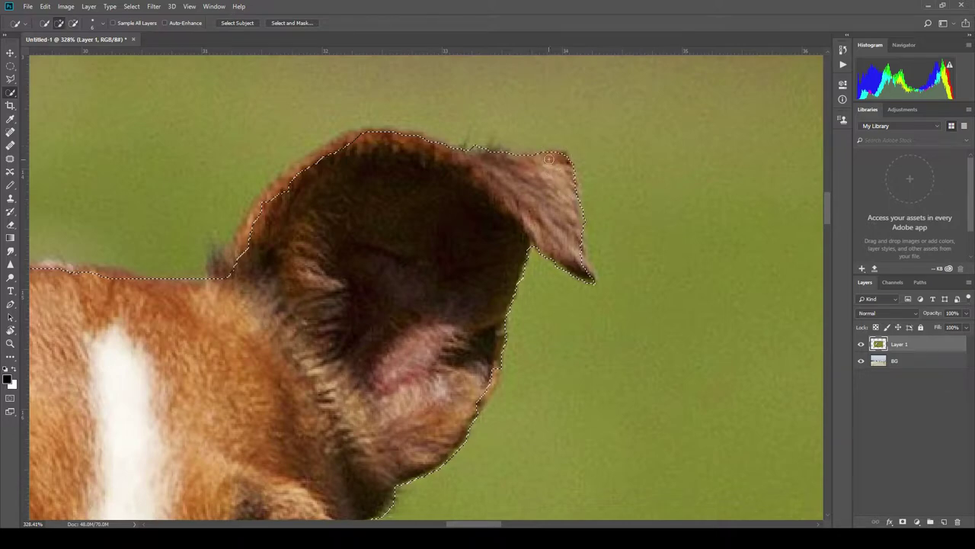
Step: Add the missing outer rim of the dog's right-hand ear and the fur along the top of its head to the selection
drag(350, 142, 279, 184)
drag(256, 225, 218, 274)
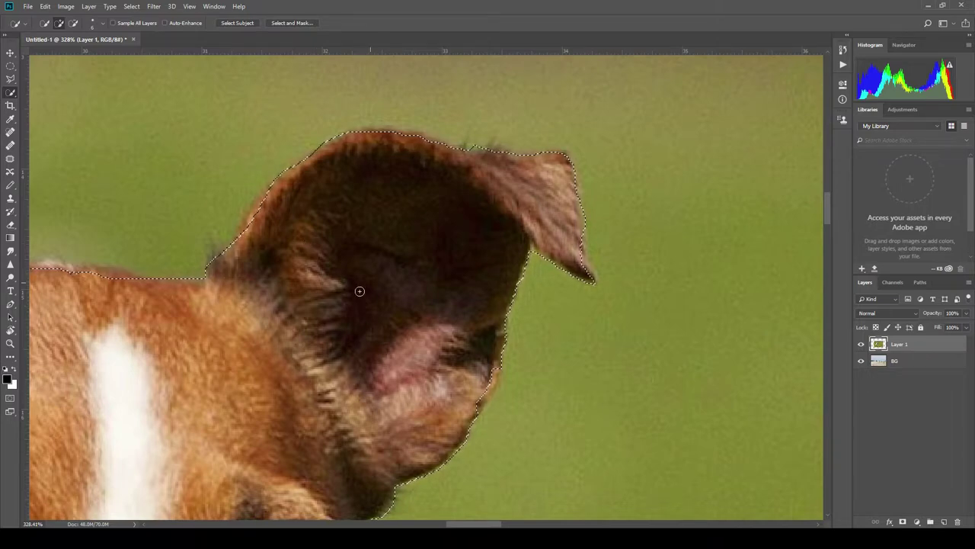
drag(257, 310, 574, 285)
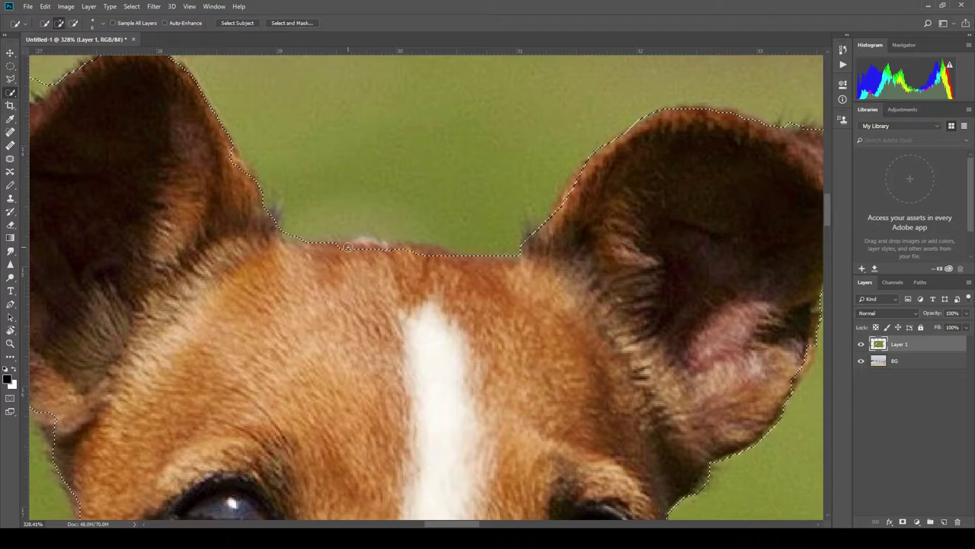
mouse_move(349, 247)
mouse_down()
mouse_move(391, 245)
mouse_move(473, 267)
mouse_up()
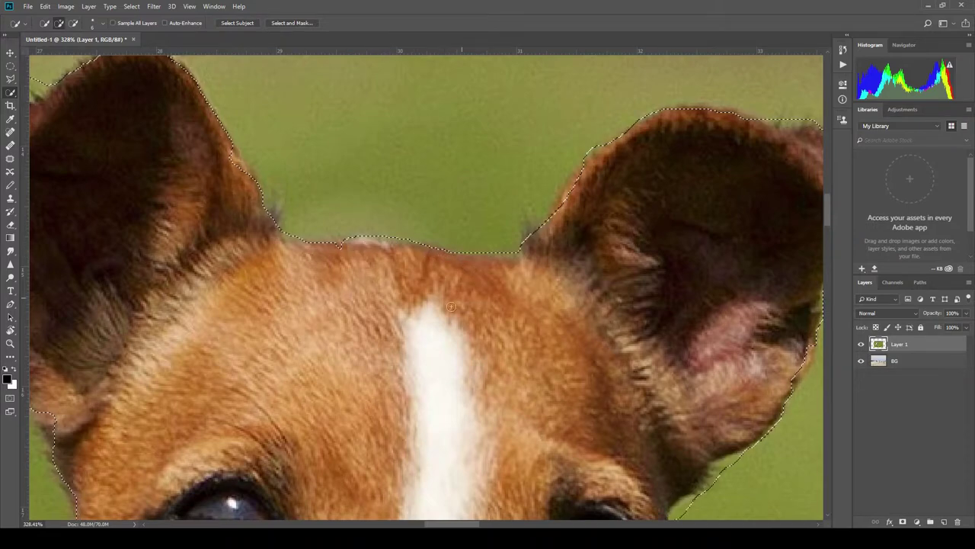
click(341, 250)
Step: Subtract the background above the folded tip of the dog's left-hand ear from the selection
mouse_move(271, 292)
mouse_down()
mouse_move(383, 366)
mouse_move(425, 414)
mouse_up()
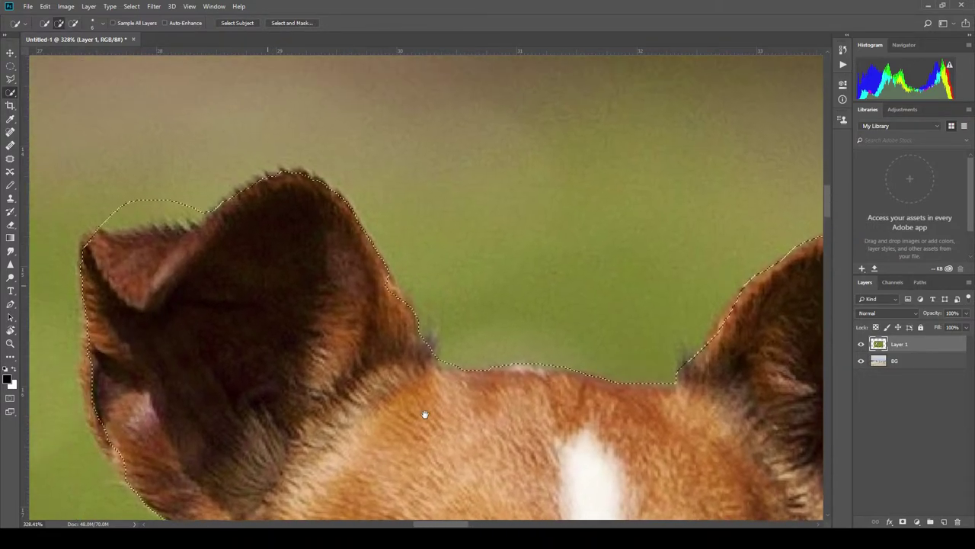
mouse_move(104, 218)
mouse_down()
mouse_move(198, 205)
mouse_move(127, 208)
mouse_move(168, 201)
mouse_move(132, 211)
mouse_move(195, 218)
mouse_up()
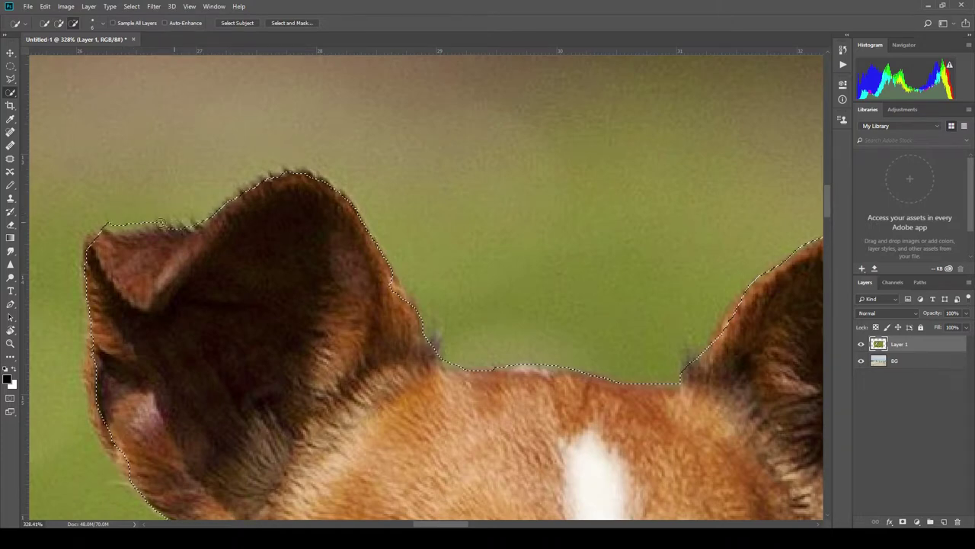
drag(162, 222, 100, 227)
Step: Add the missing strip of brown fur at the side of the face, beside the left-hand eye, to the selection
drag(245, 341, 294, 180)
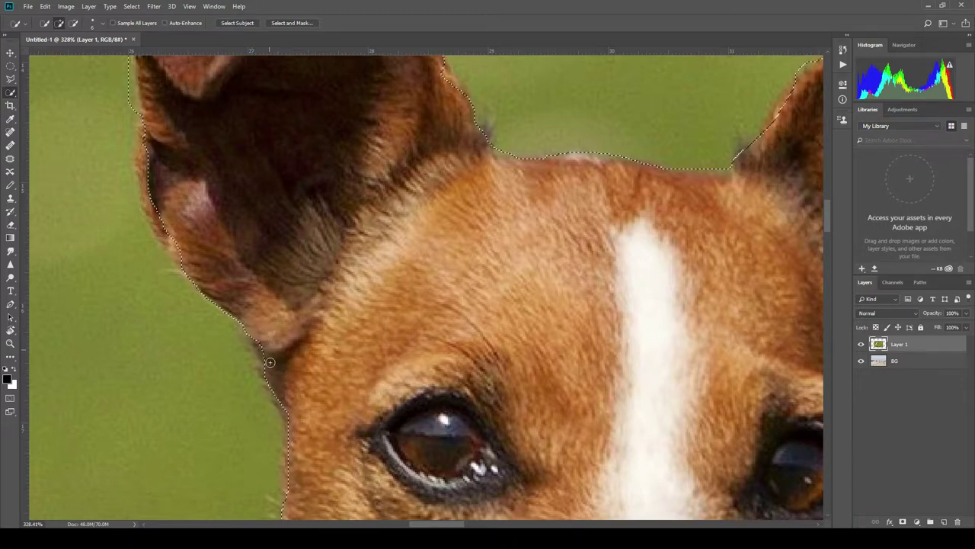
drag(360, 401, 366, 199)
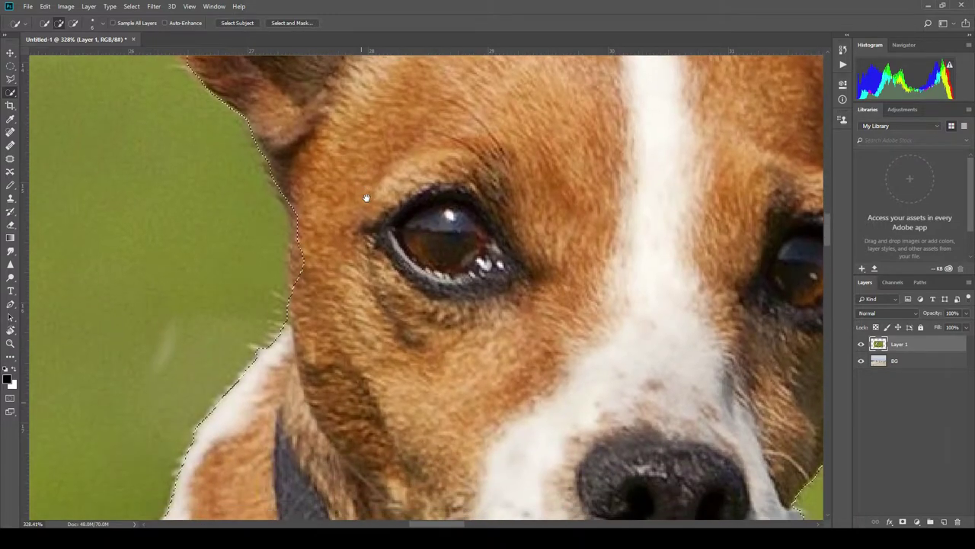
drag(299, 219, 299, 292)
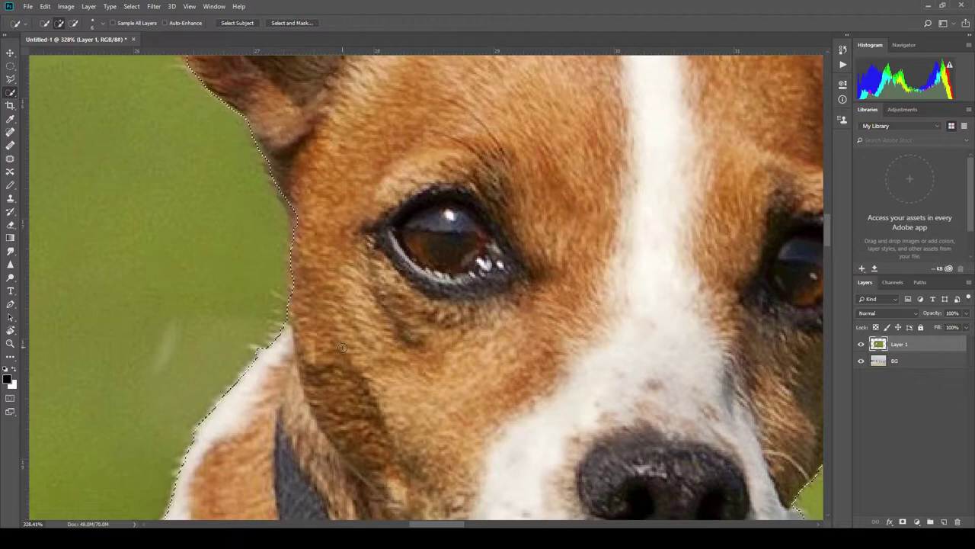
Step: Check the selection outline along the dog's neck, back and tail, ending with the whole dog in view
drag(374, 379, 408, 160)
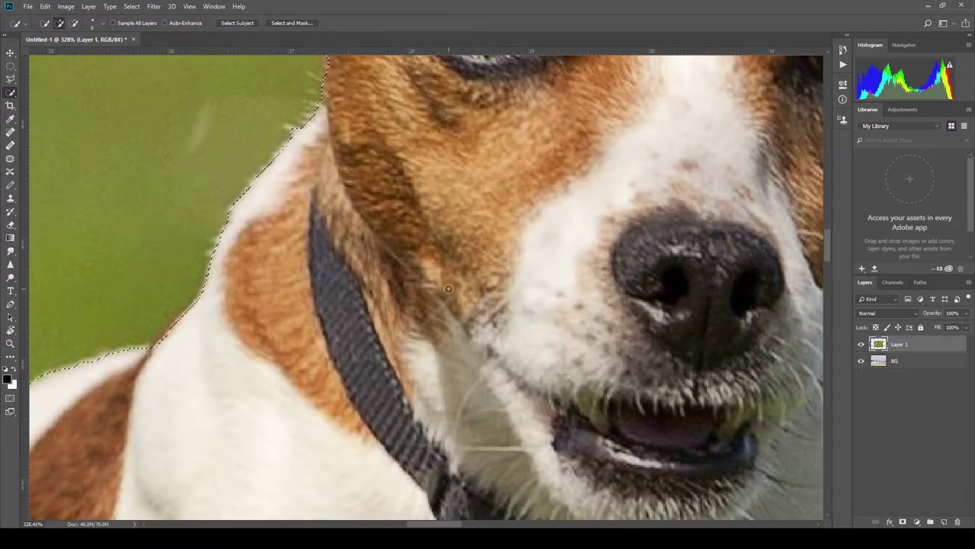
scroll(449, 288, down, 6)
drag(146, 174, 341, 327)
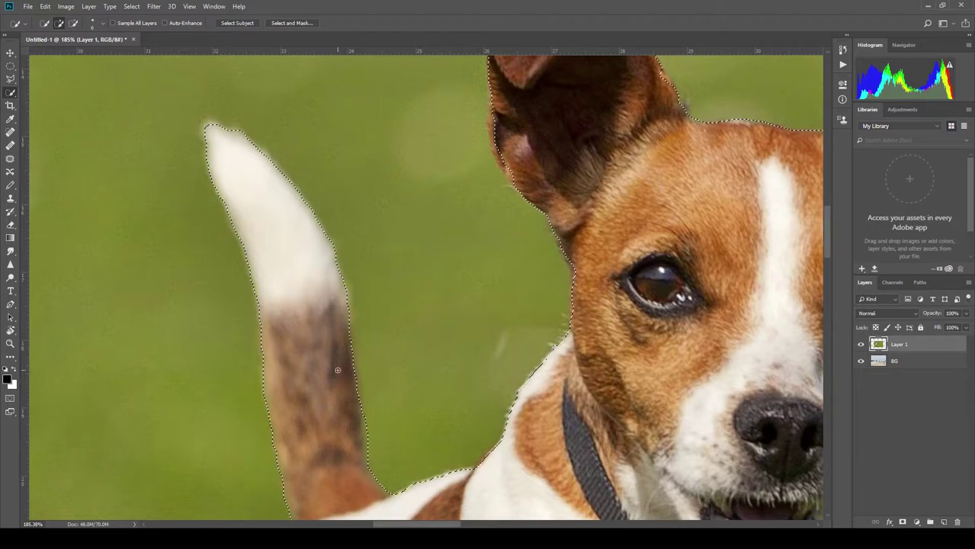
drag(338, 369, 273, 103)
scroll(405, 287, down, 3)
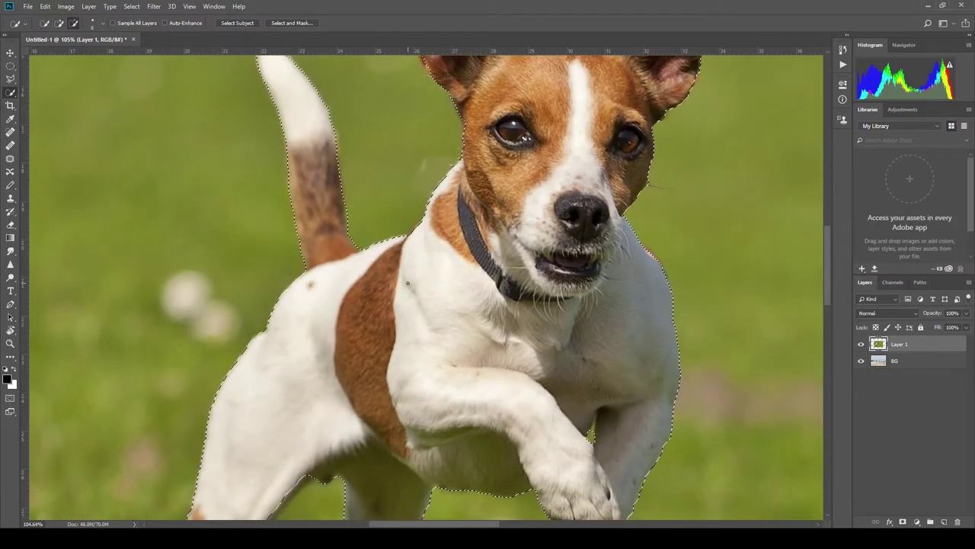
scroll(407, 283, down, 3)
scroll(485, 244, down, 3)
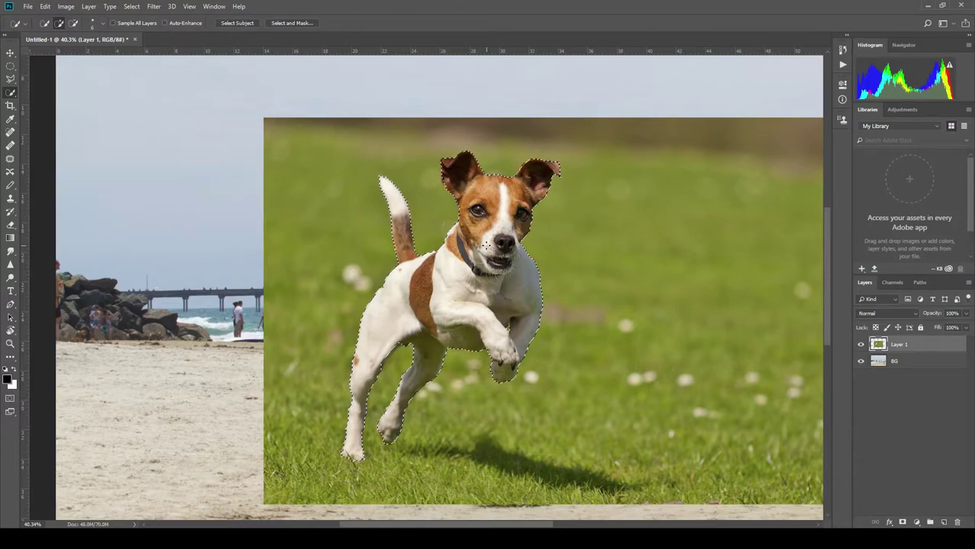
Step: Open the selection in Select and Mask and preview it in Onion Skin view at 66% transparency
click(132, 6)
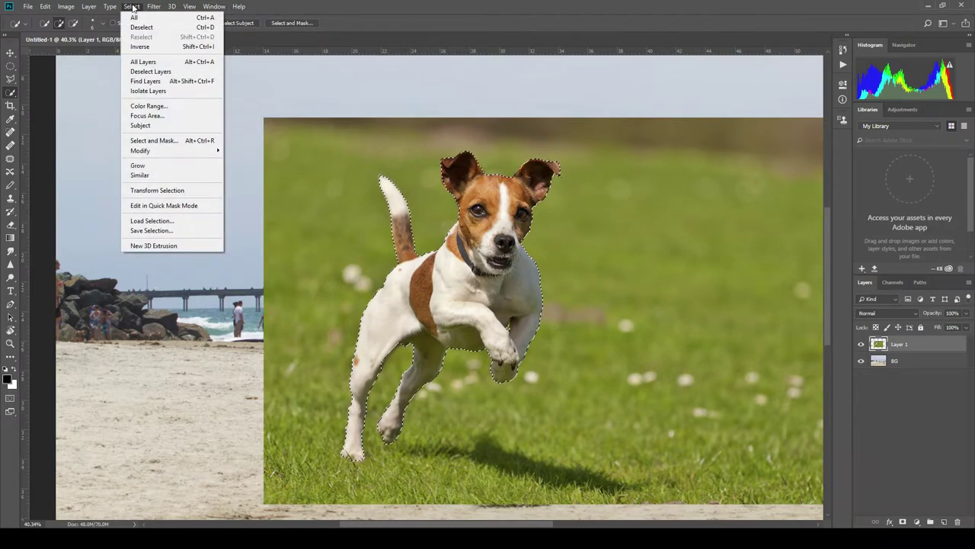
click(182, 142)
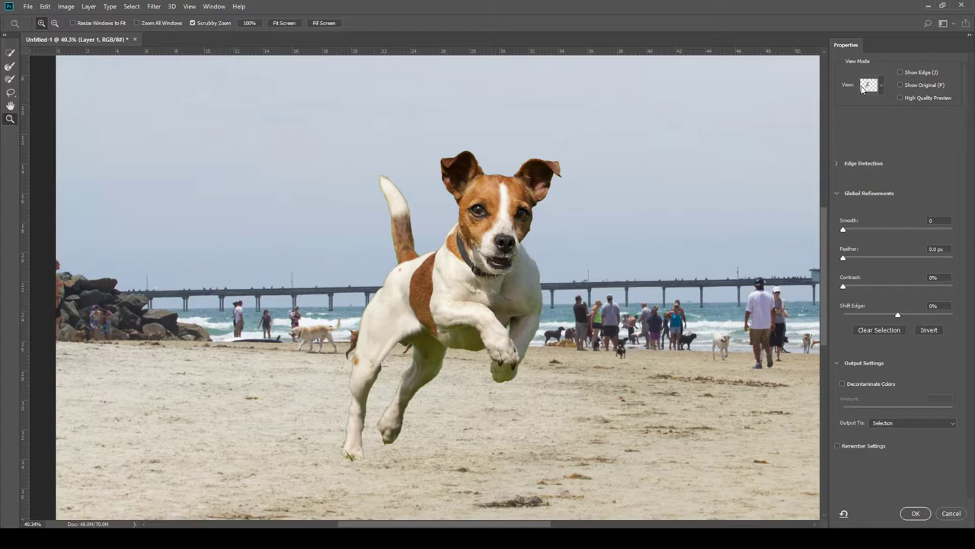
click(876, 84)
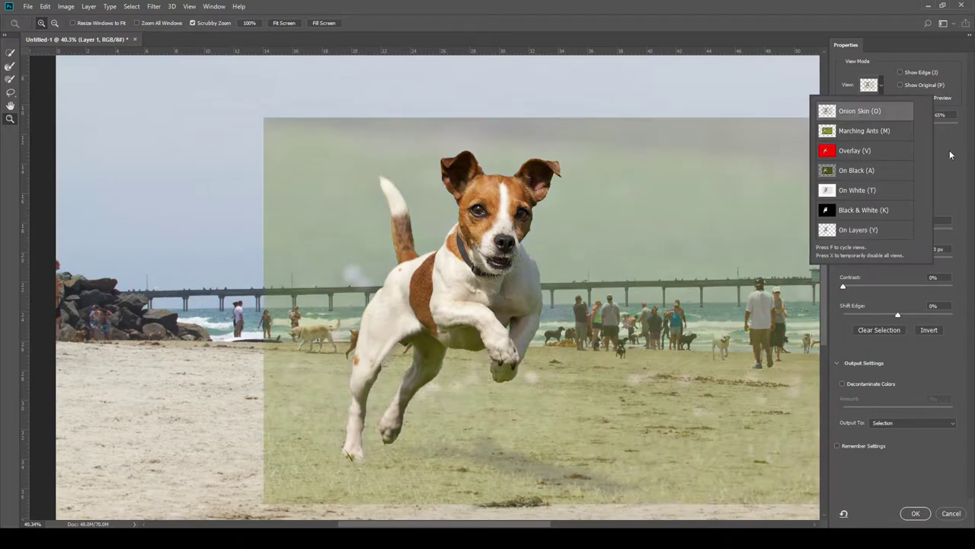
click(920, 133)
mouse_move(916, 124)
mouse_down()
mouse_move(836, 122)
mouse_move(945, 122)
mouse_move(888, 123)
mouse_move(918, 123)
mouse_up()
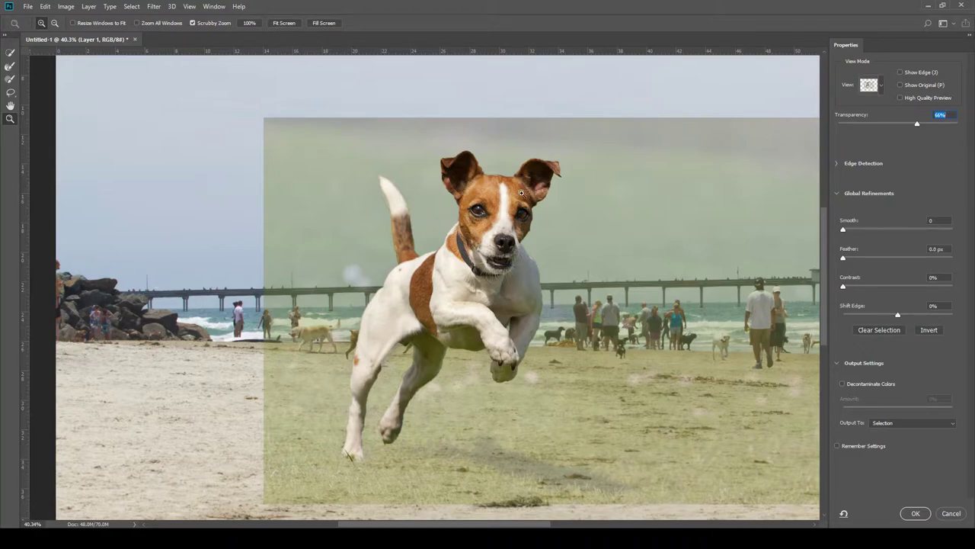
Step: Examine the cutout edges up close along the dog's hind legs, back, tail base, ears and face
click(9, 120)
drag(497, 273, 510, 274)
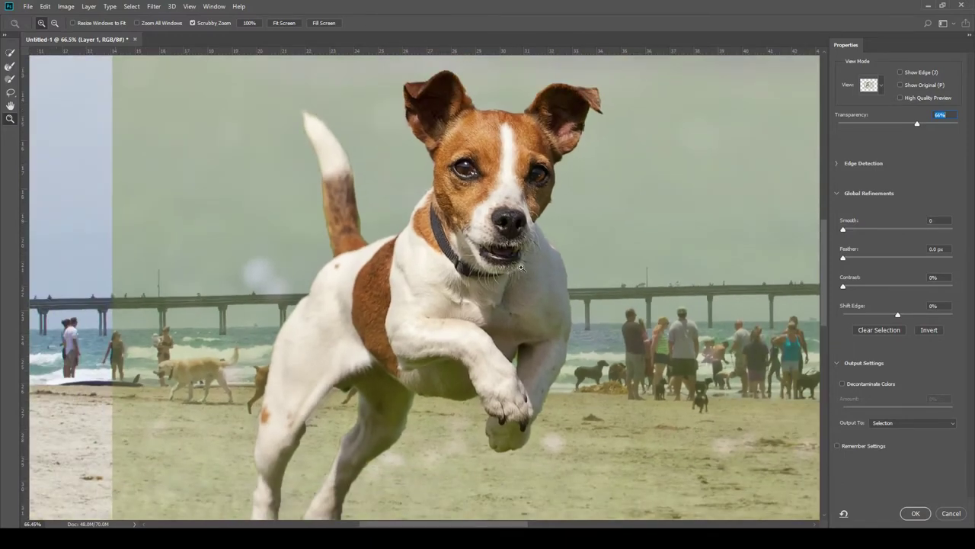
drag(557, 191, 512, 257)
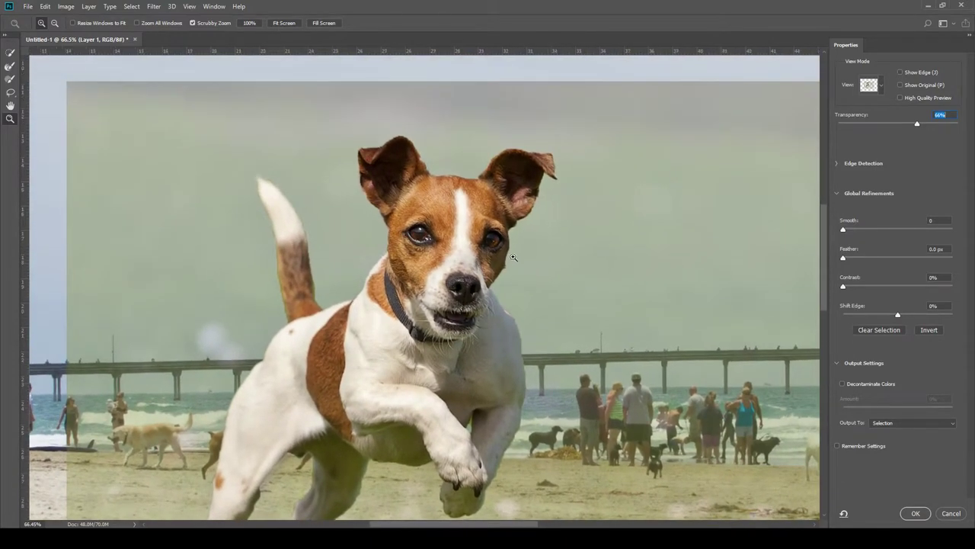
drag(490, 332, 499, 218)
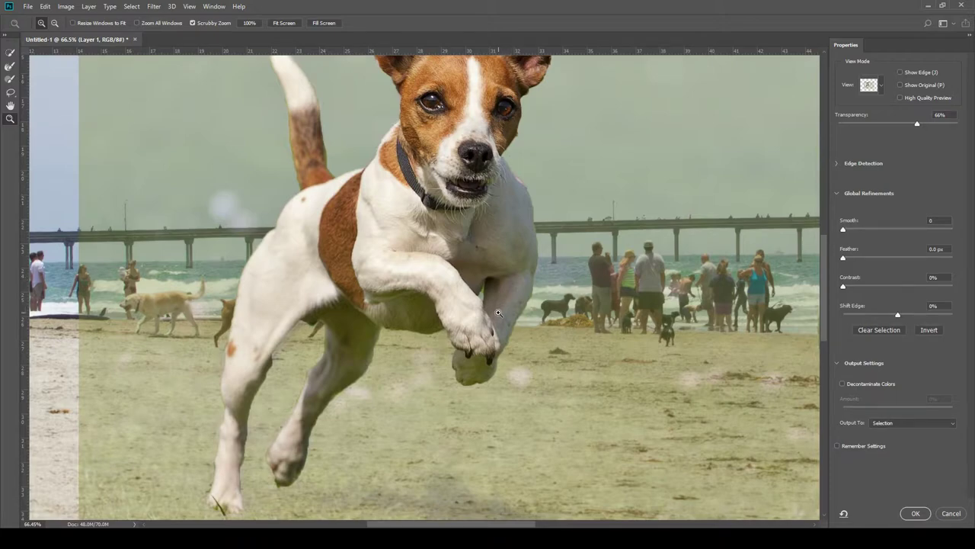
drag(314, 375, 381, 364)
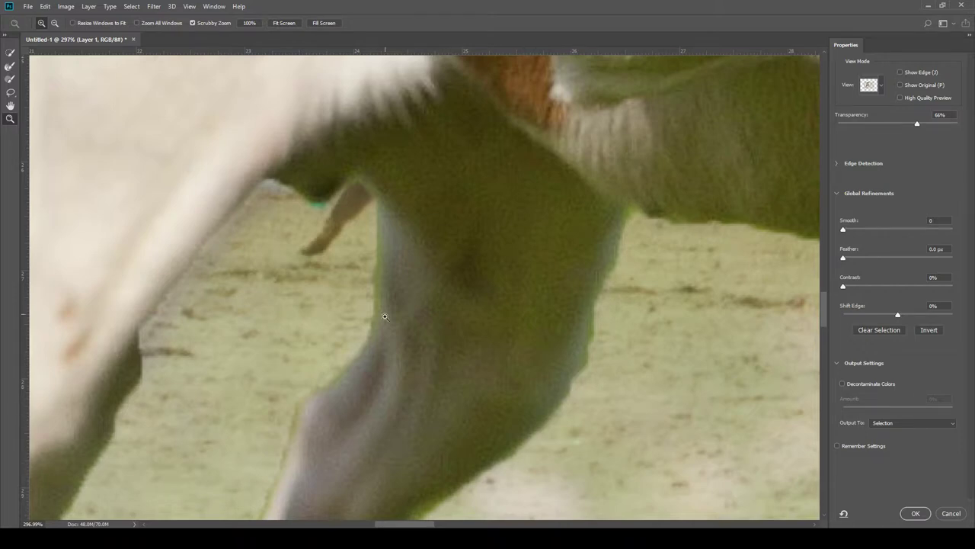
drag(119, 277, 481, 352)
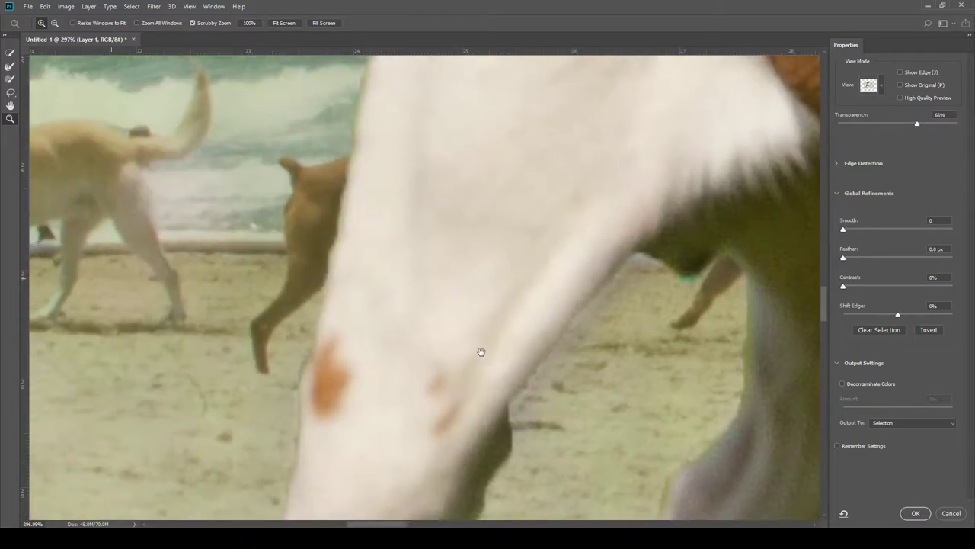
drag(429, 191, 427, 465)
drag(542, 283, 370, 475)
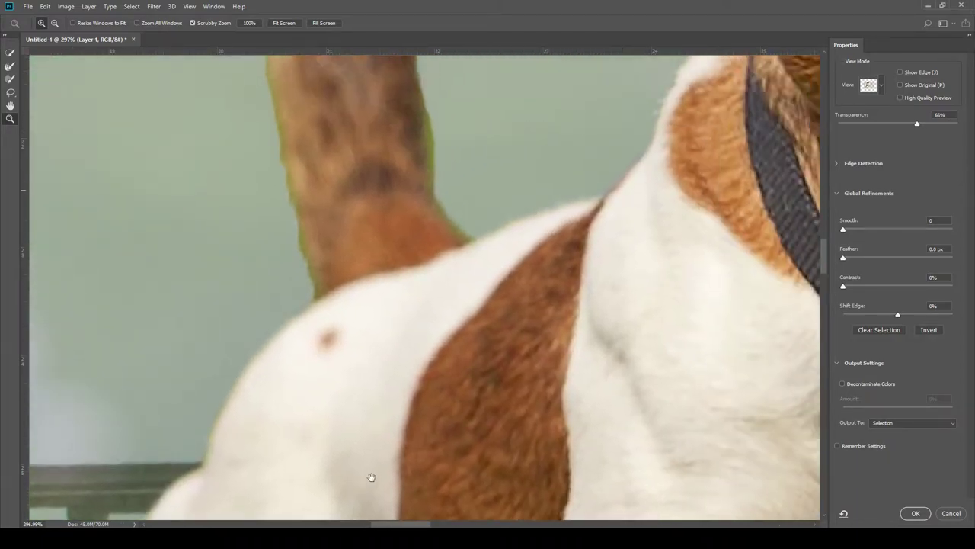
drag(577, 327, 381, 518)
drag(538, 257, 363, 537)
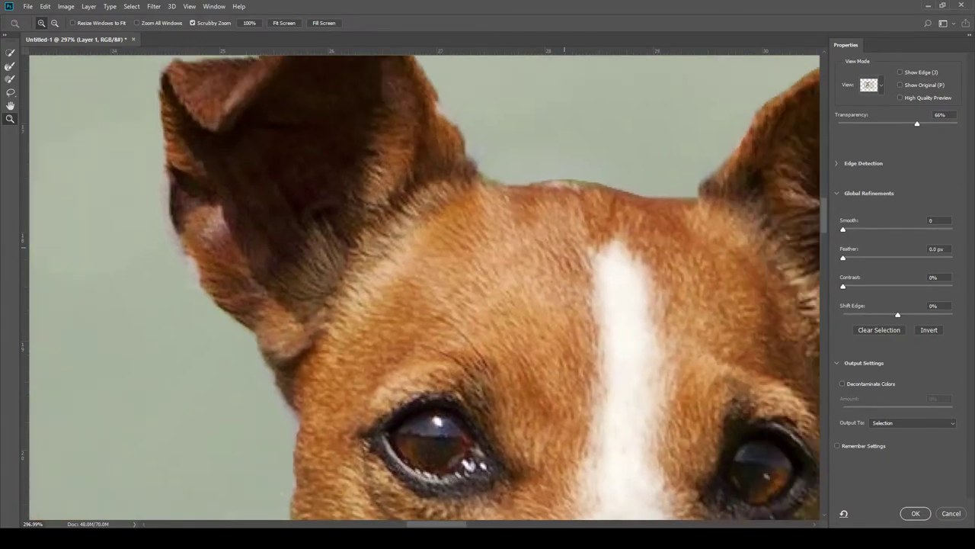
drag(500, 374, 624, 288)
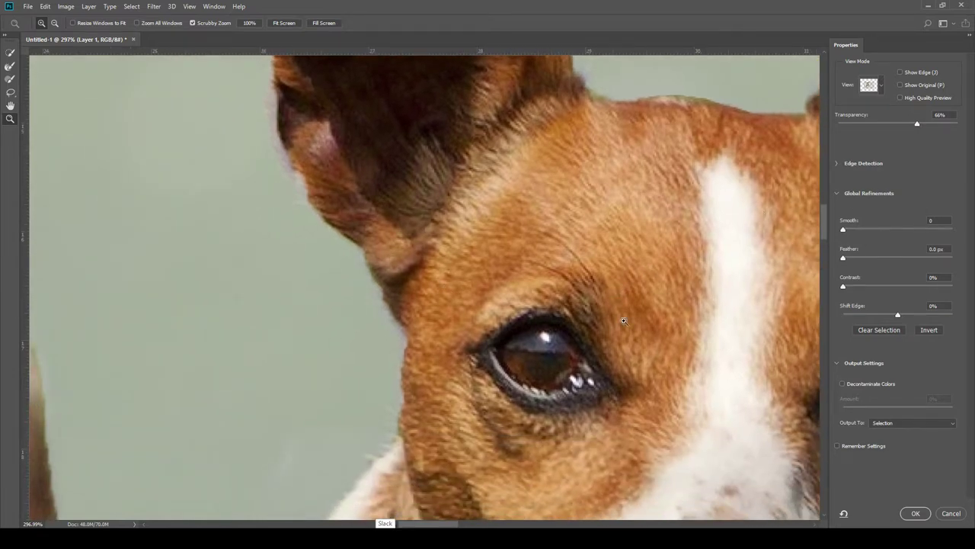
drag(623, 321, 599, 246)
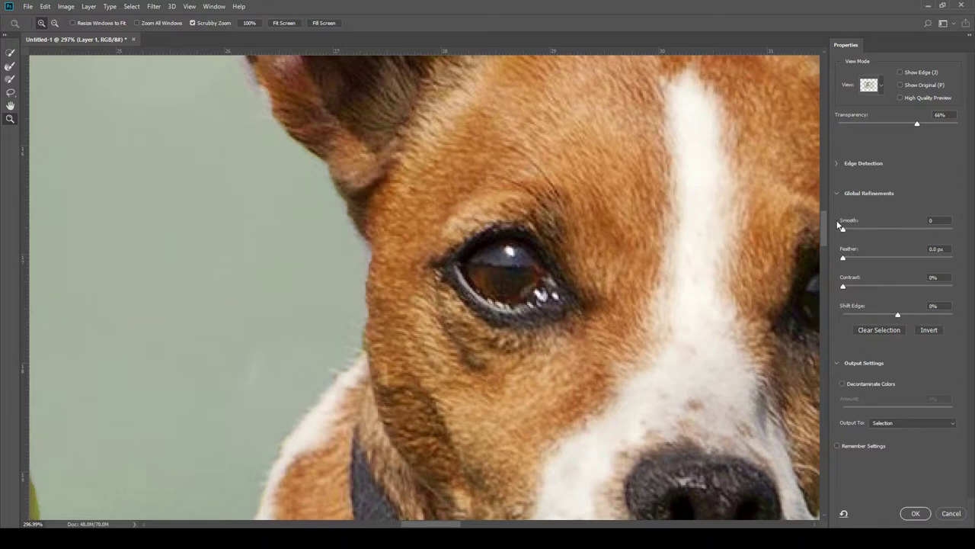
Step: Refine the selection edge with Smooth 15, Feather 0.9 px, Contrast 6% and Shift Edge -3%
drag(845, 230, 857, 231)
drag(843, 260, 852, 260)
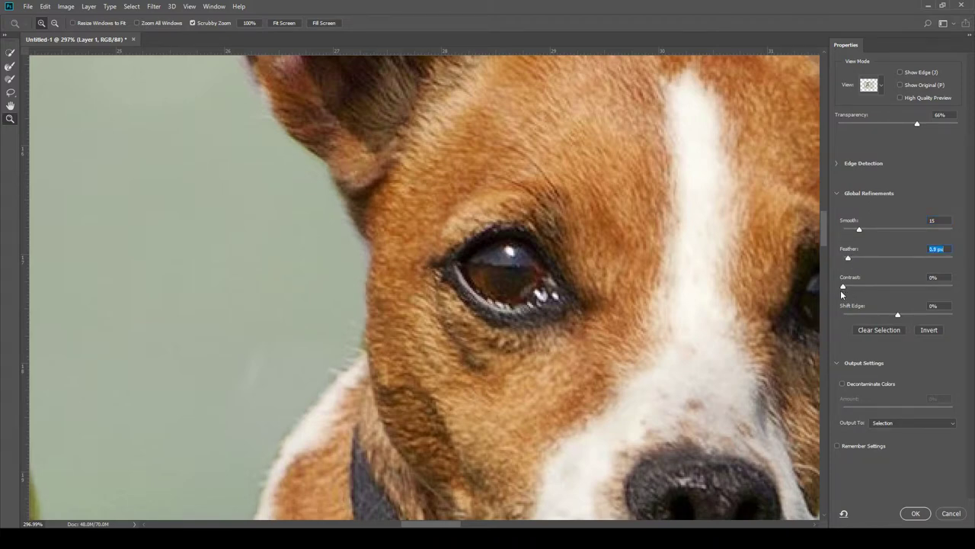
drag(844, 287, 870, 287)
click(898, 315)
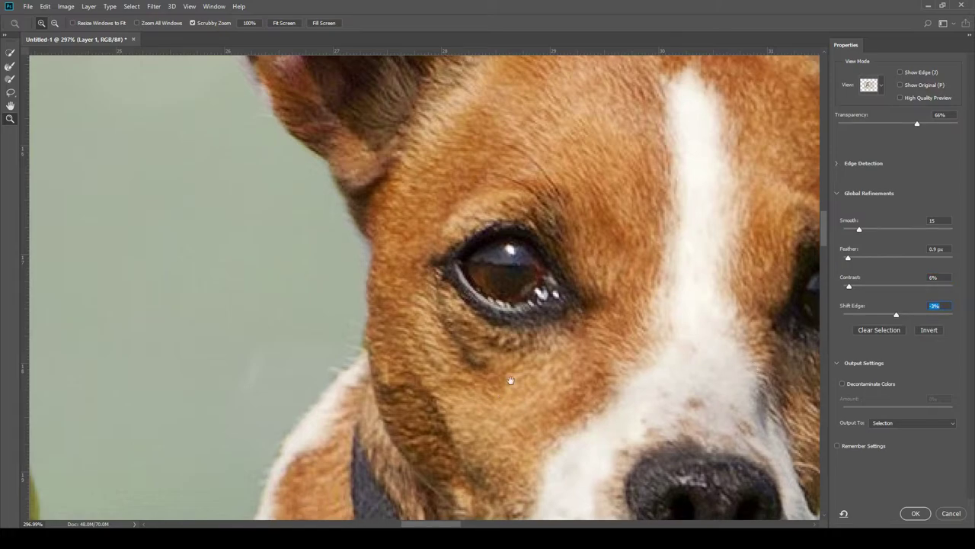
Step: Inspect the refined edge around the dog's face, chest, paws and tail, ending with an overview of the composite
drag(498, 391, 695, 193)
drag(609, 297, 544, 489)
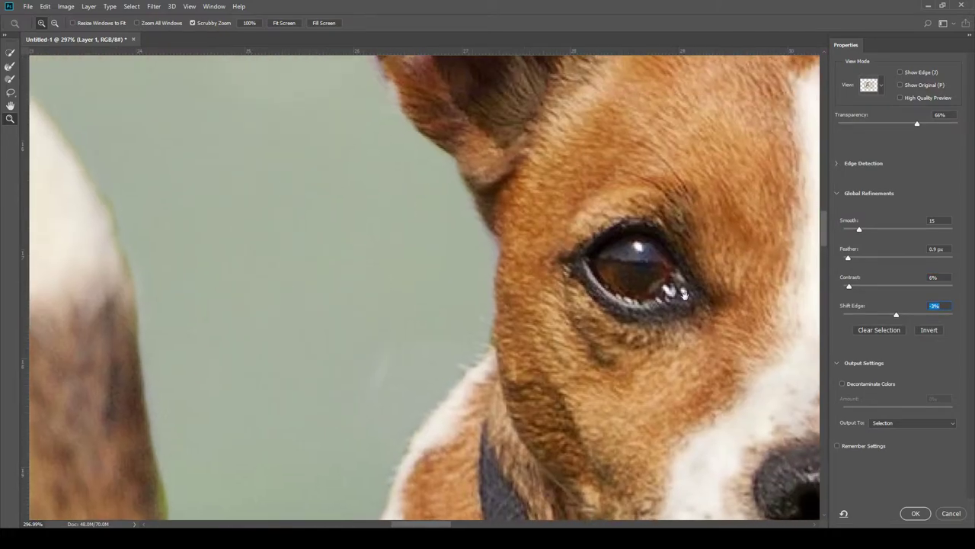
drag(691, 288, 356, 287)
drag(594, 409, 556, 223)
drag(591, 427, 453, 218)
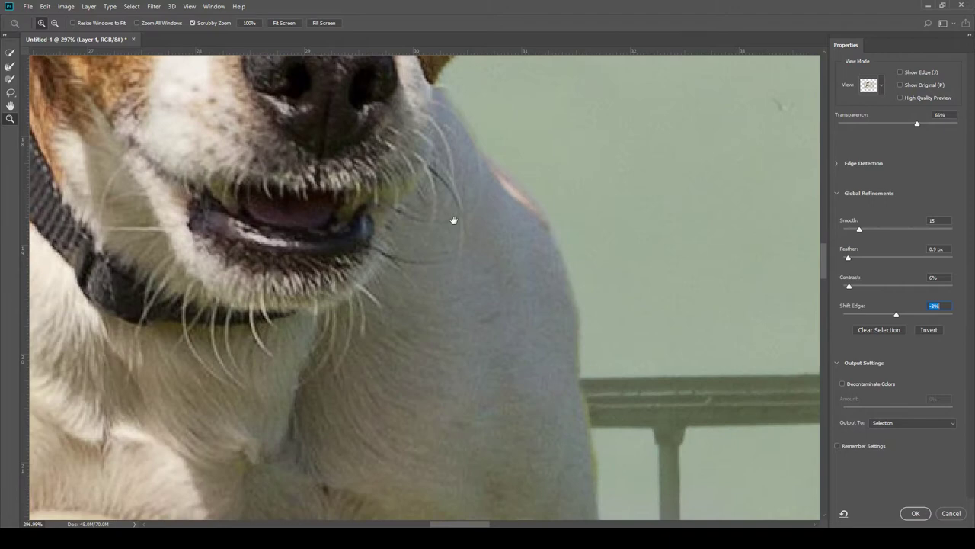
drag(534, 405, 579, 33)
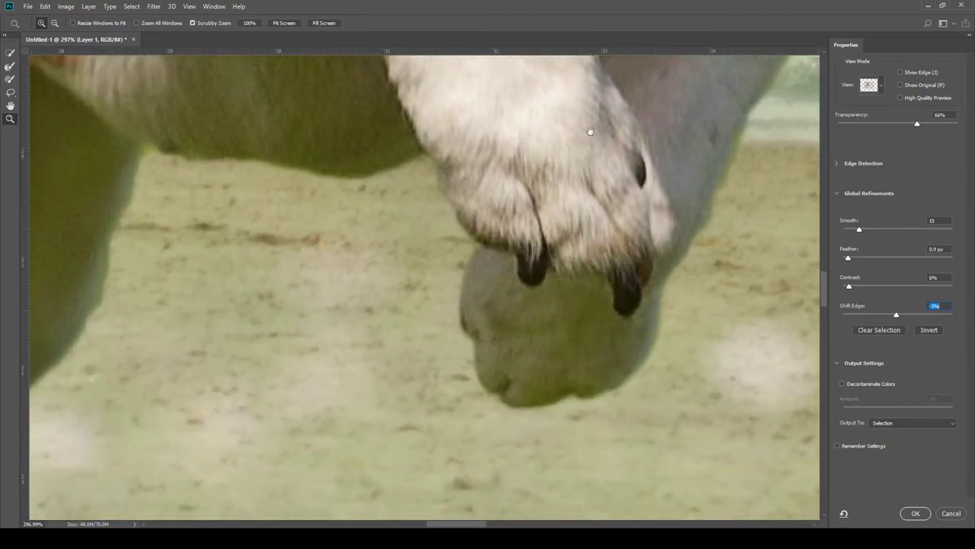
drag(358, 168, 695, 327)
drag(233, 173, 579, 323)
drag(606, 72, 520, 405)
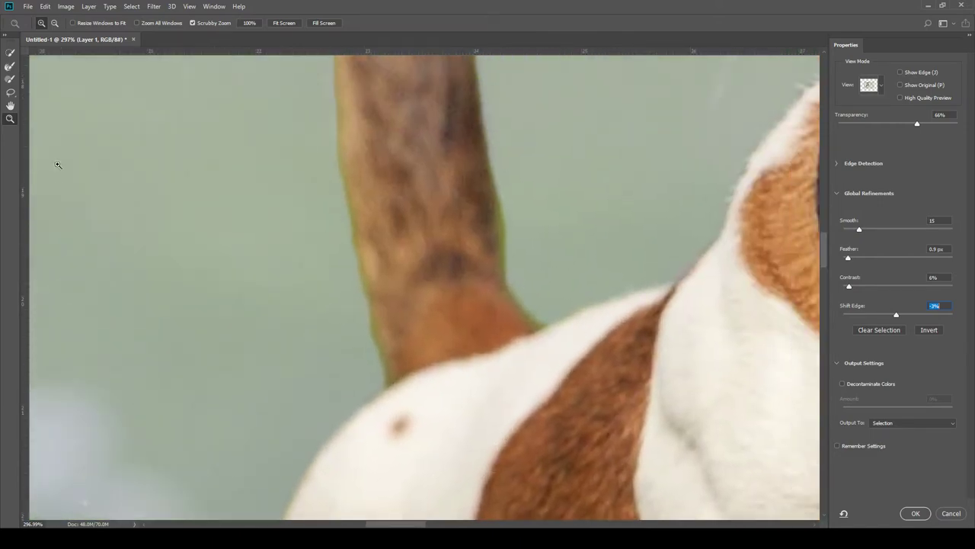
click(239, 170)
scroll(587, 261, down, 14)
scroll(575, 275, up, 1)
drag(660, 301, 363, 246)
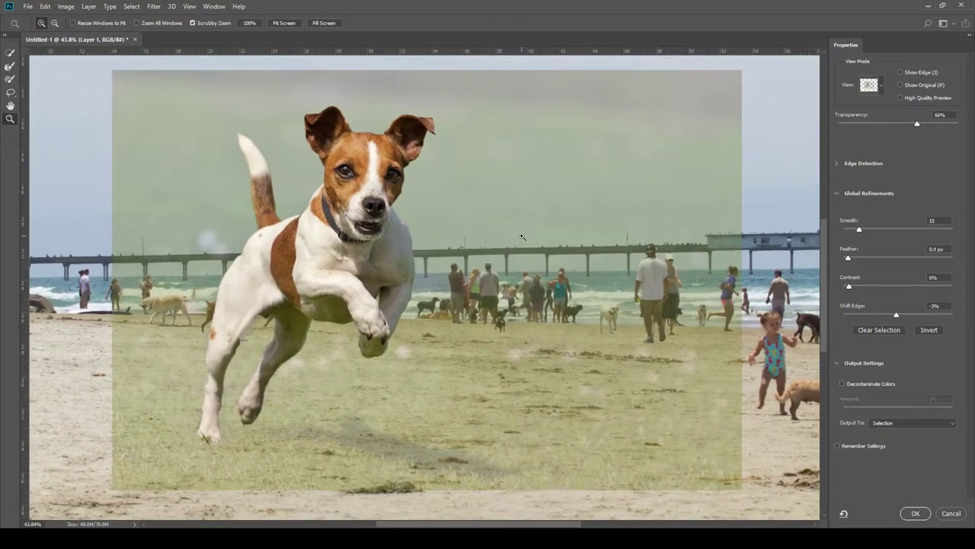
Step: Switch the preview to On Layers and enable Decontaminate Colors at 100%
click(881, 86)
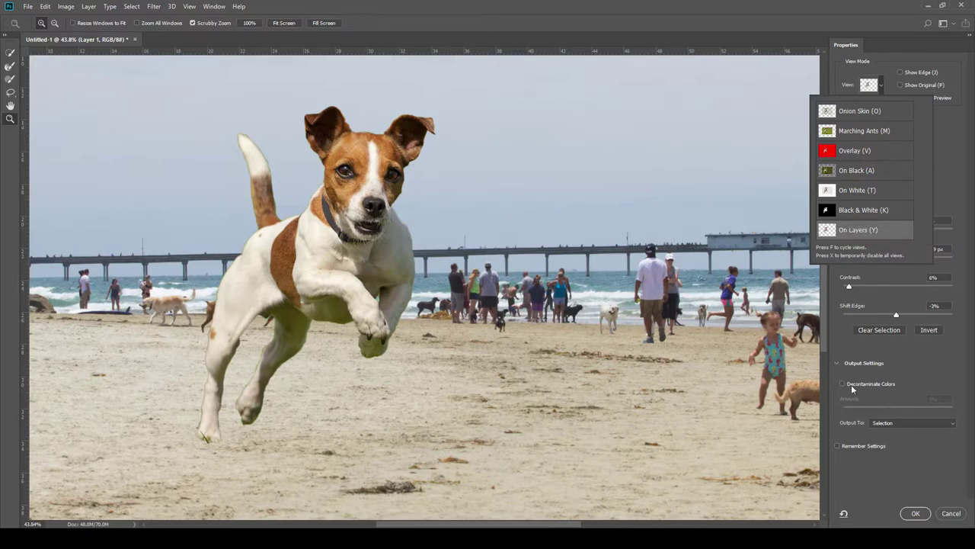
click(842, 366)
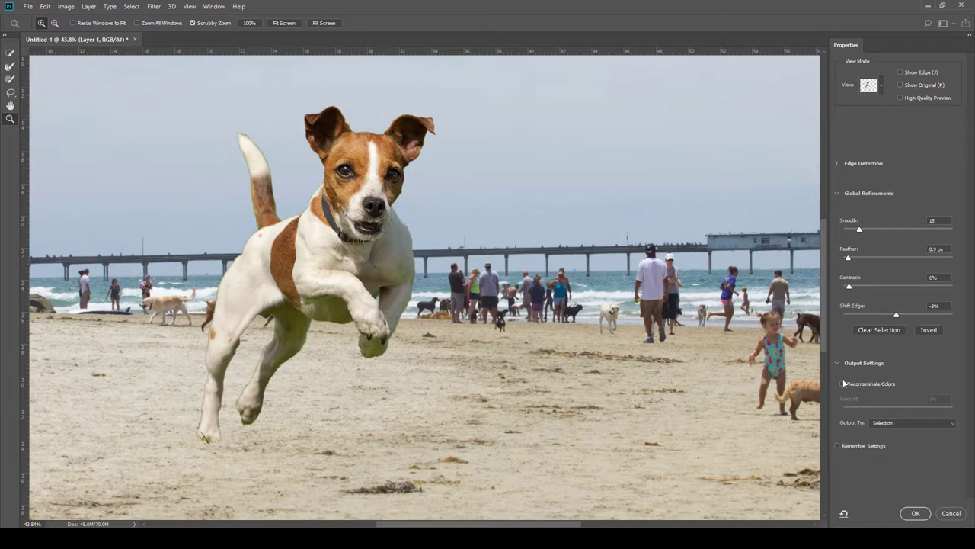
click(842, 384)
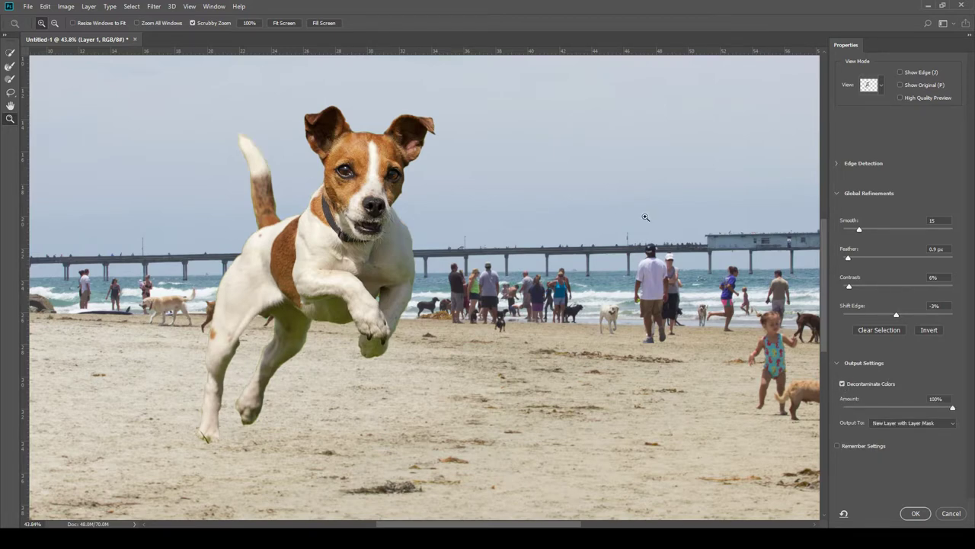
Step: Try several lower Decontaminate Colors strengths for the dog cutout and settle on 70%
click(892, 410)
drag(871, 410, 857, 409)
click(869, 410)
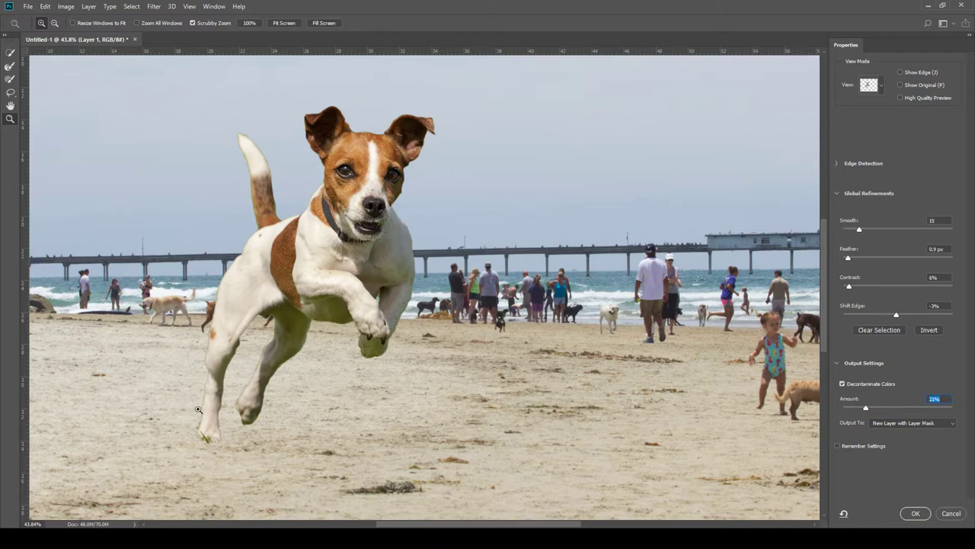
click(920, 409)
Step: Compare the edges of the dog's hind legs up close with color decontamination off and on
click(842, 384)
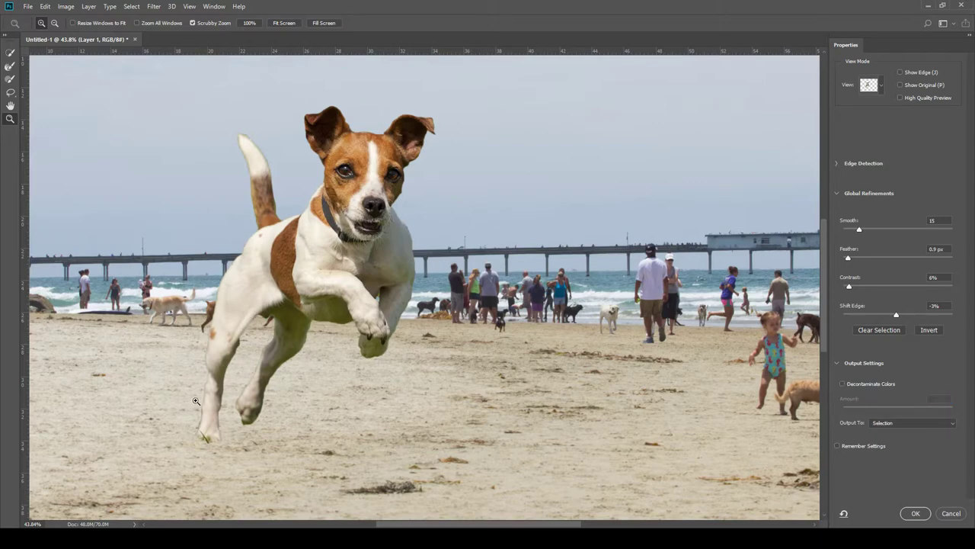
drag(195, 402, 274, 281)
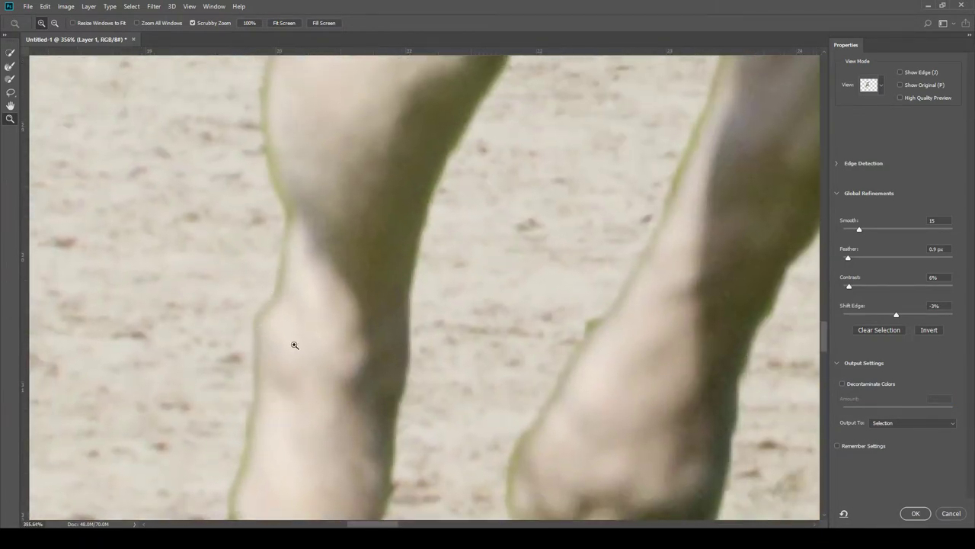
click(842, 384)
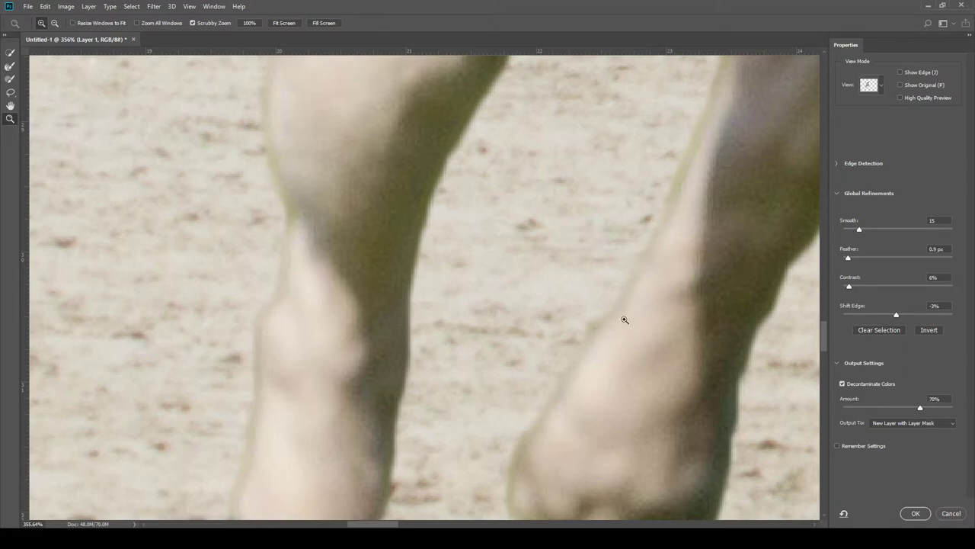
Step: Review the whole composite and output the refined dog selection to a new layer with a layer mask
click(55, 22)
drag(480, 224, 374, 237)
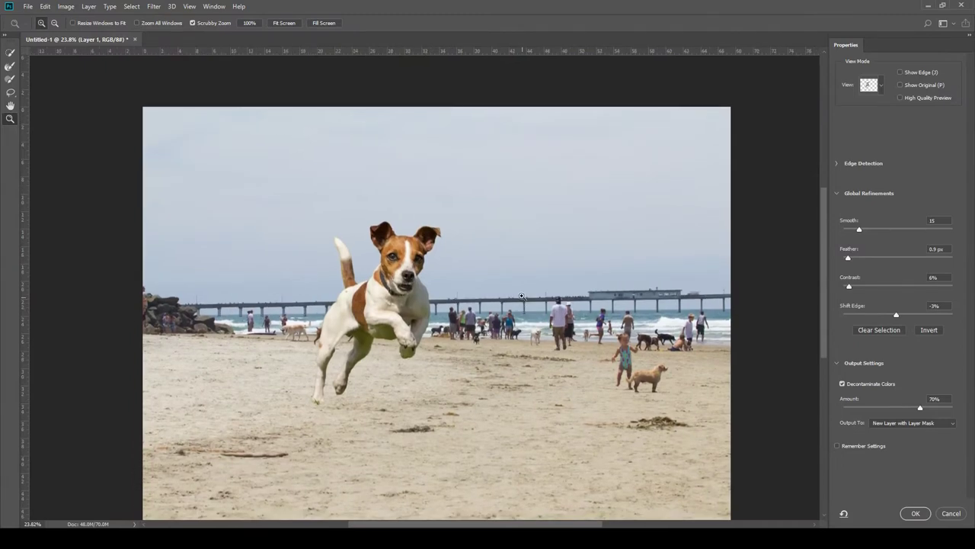
click(914, 513)
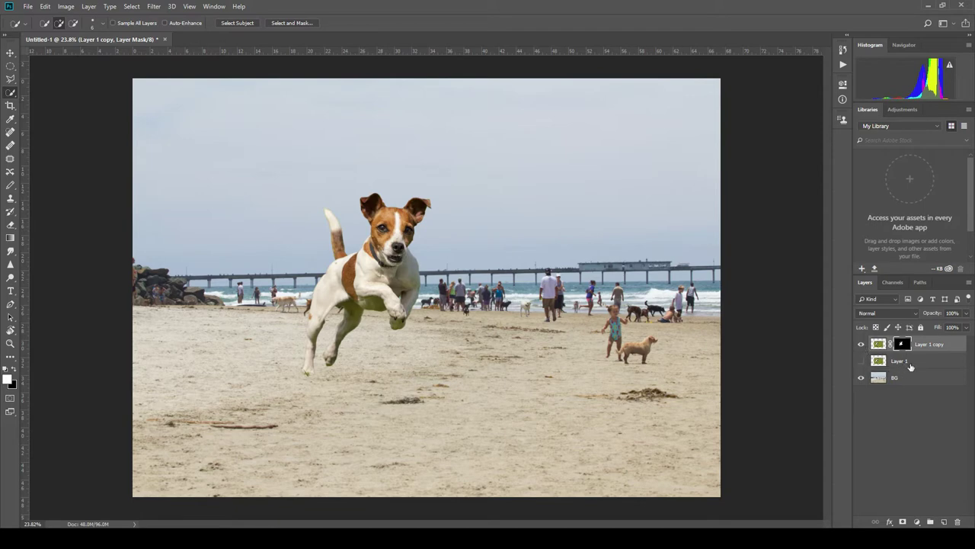
Step: Toggle the visibility of the masked dog copy and the original dog layer to compare them over the beach
click(861, 343)
click(861, 360)
click(861, 361)
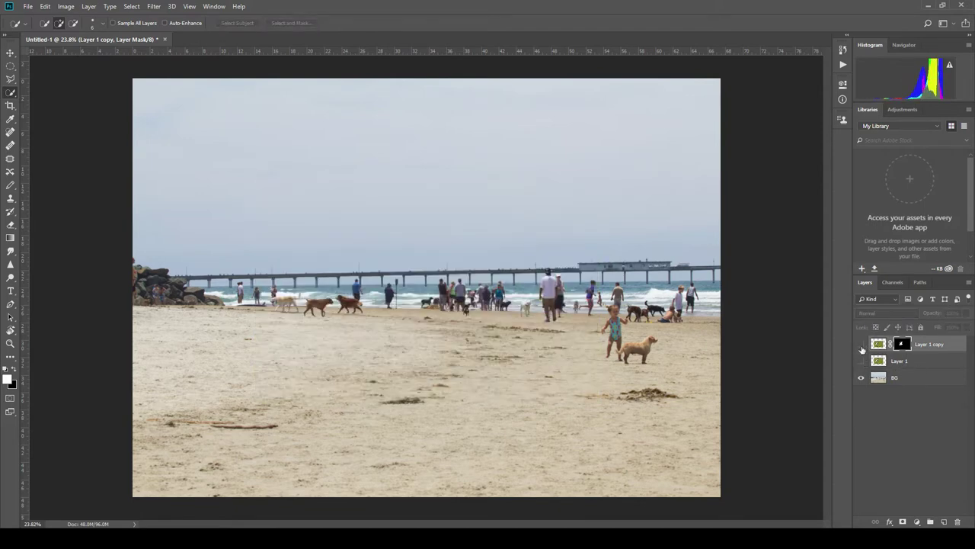
click(862, 343)
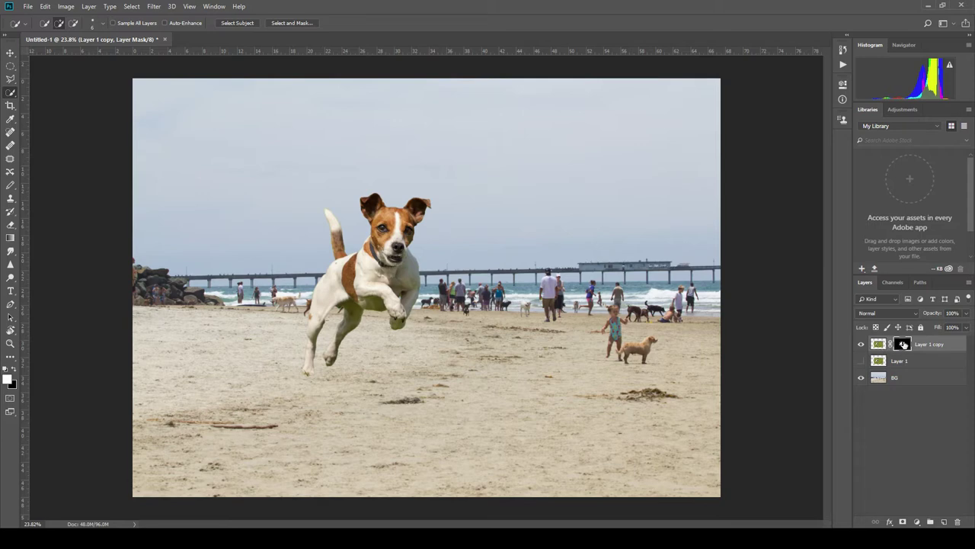
Step: Move the masked dog cutout across the beach to just above the toddler and the tan dog
click(877, 346)
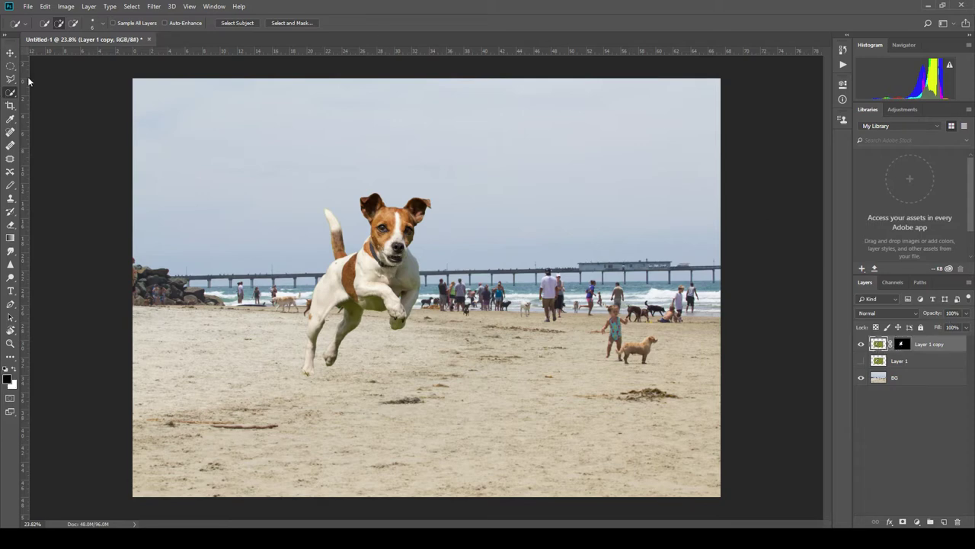
click(11, 52)
drag(369, 286, 477, 271)
drag(503, 279, 553, 276)
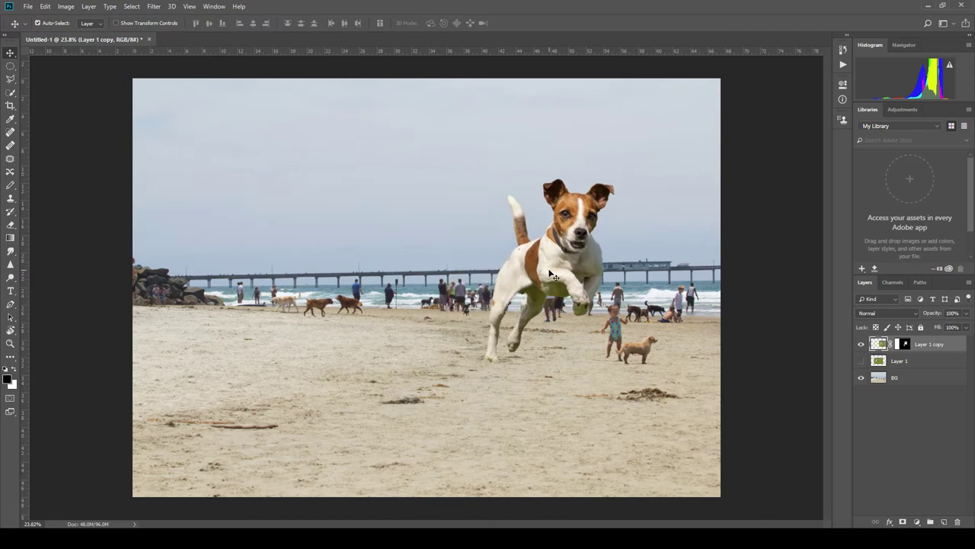
Step: Scale the dog cutout down to match the beach dogs and place it on the sand beside the toddler
key(ctrl+t)
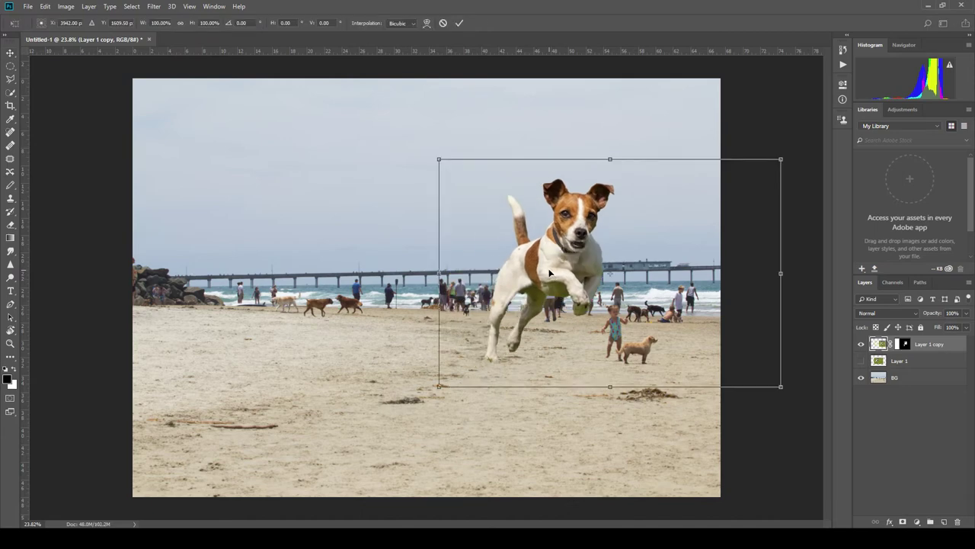
drag(781, 159, 658, 241)
drag(594, 270, 573, 314)
drag(637, 284, 593, 325)
key(Return)
scroll(644, 324, up, 9)
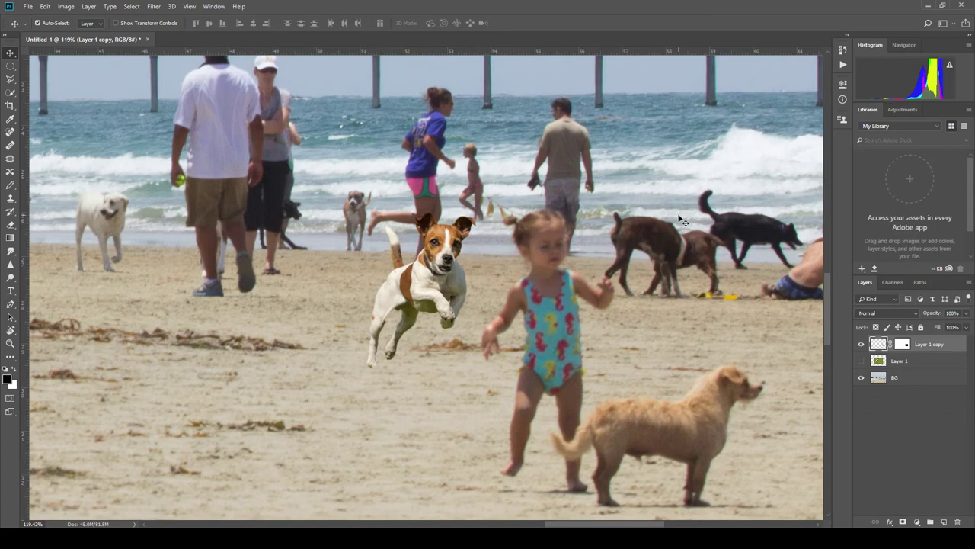
Step: Apply Add Noise to the dog layer with a slight amount of uniform, non-monochromatic noise
click(154, 6)
mouse_move(178, 153)
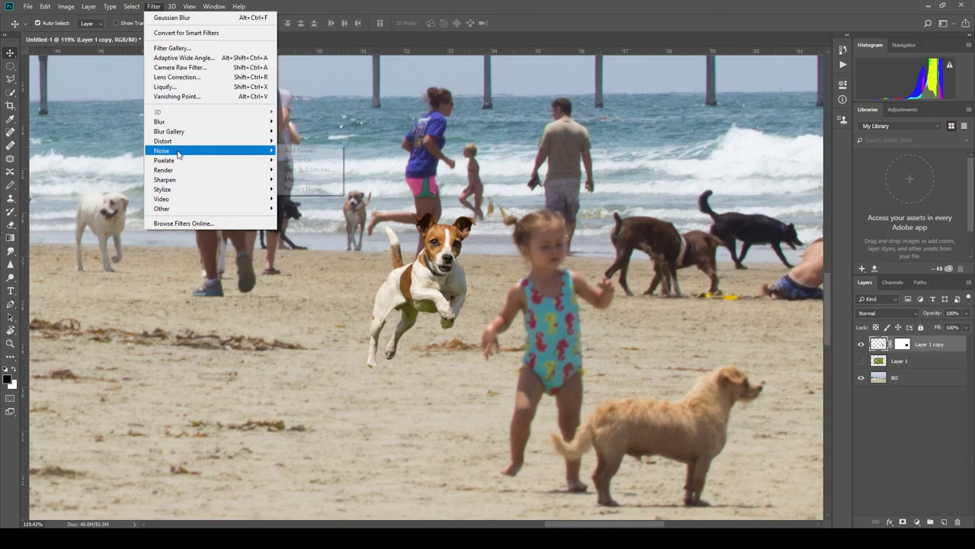
click(316, 151)
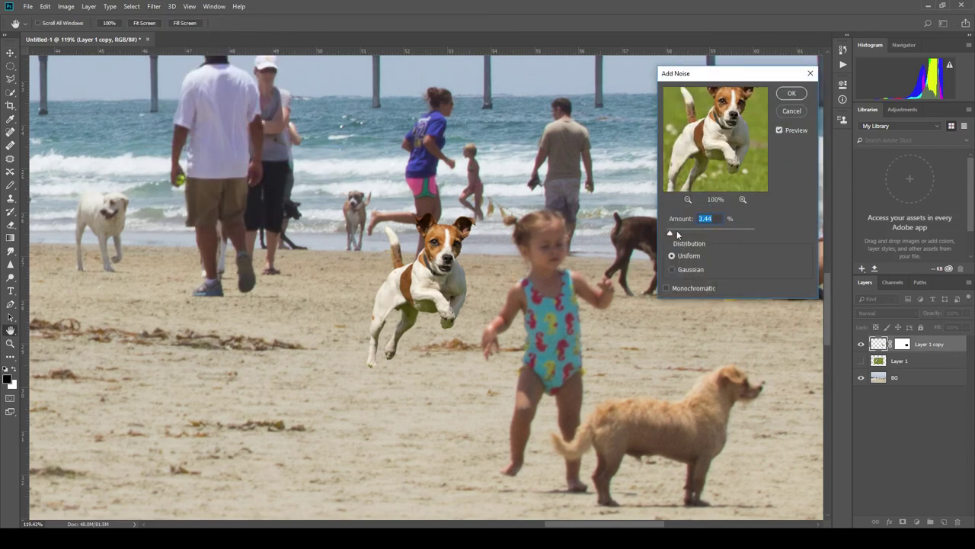
drag(671, 234, 671, 233)
click(792, 93)
scroll(584, 320, down, 10)
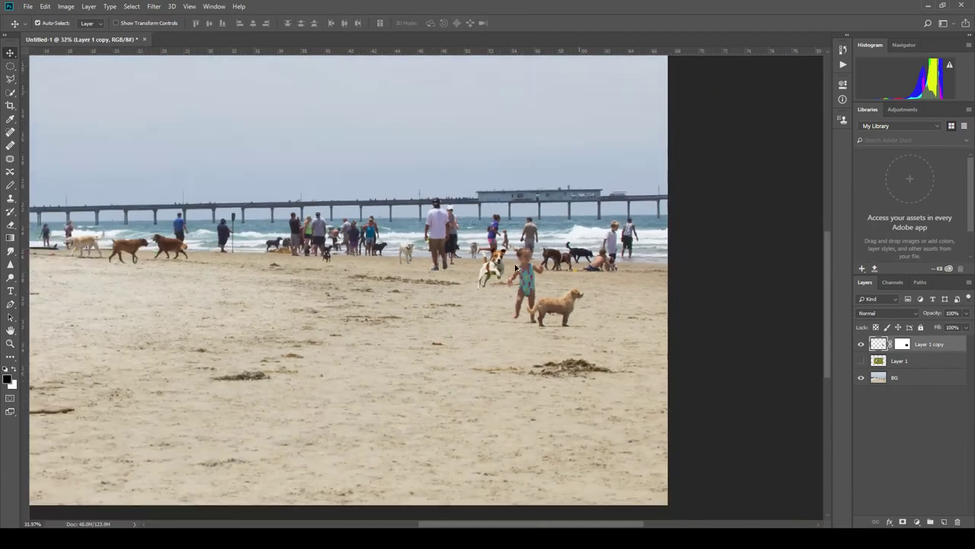